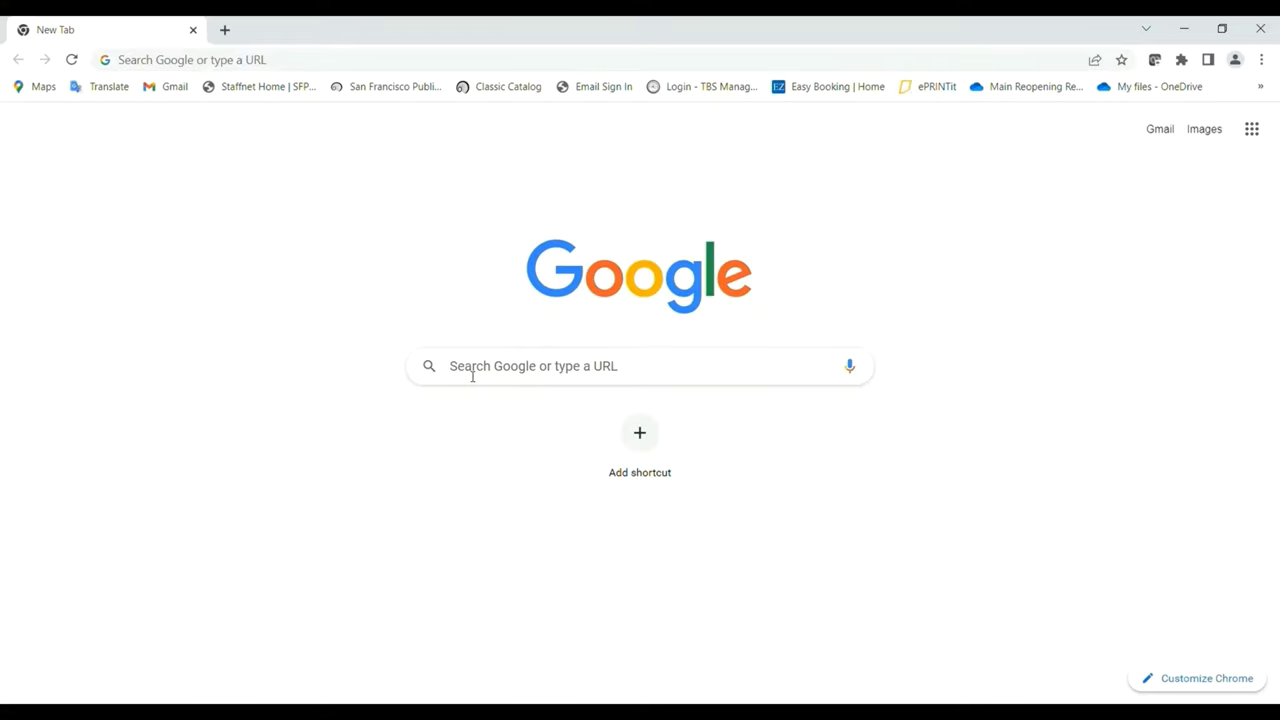
Search Google for sf jobs to find the City and County of San Francisco career site.
left_click(472, 375)
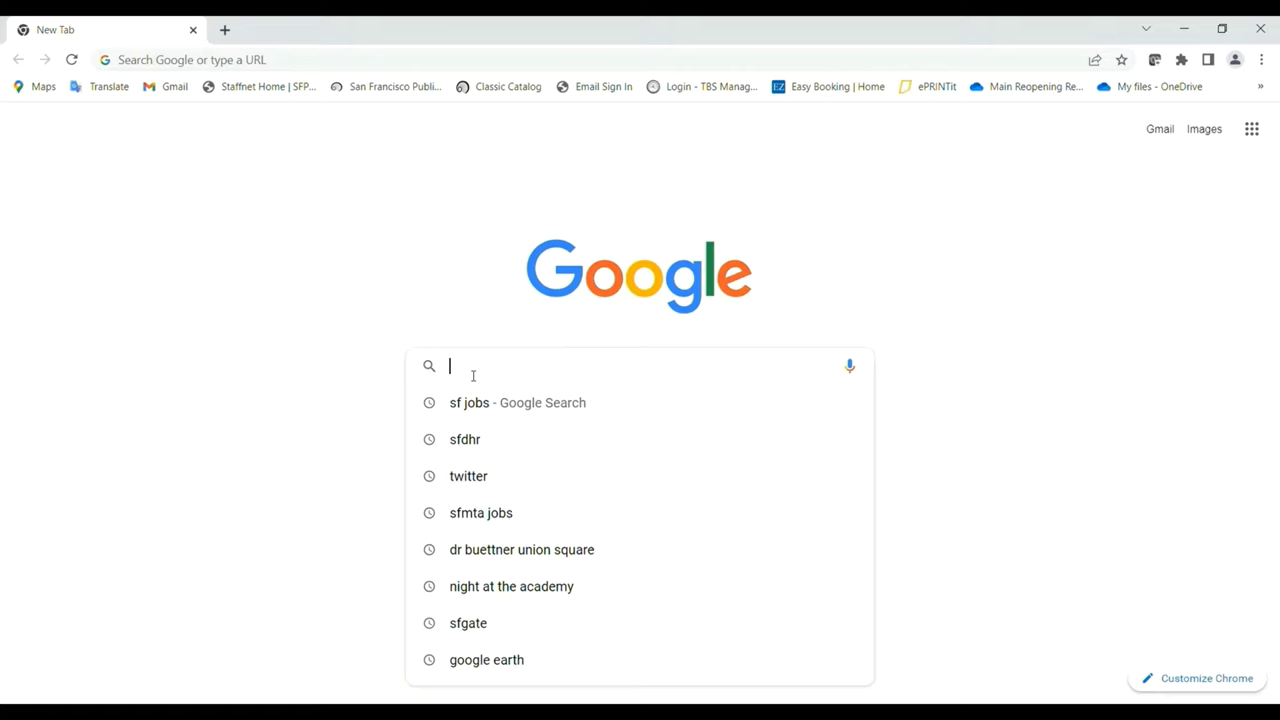
type("sf")
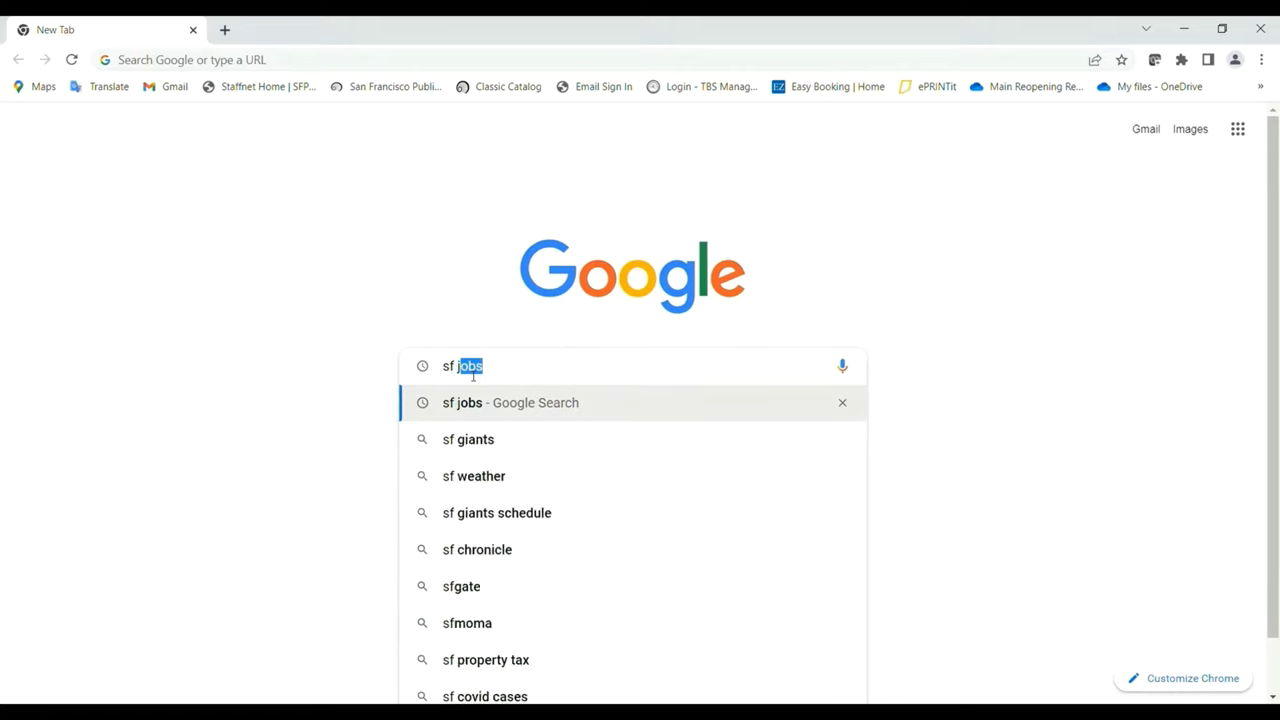
type(" job")
key("Return")
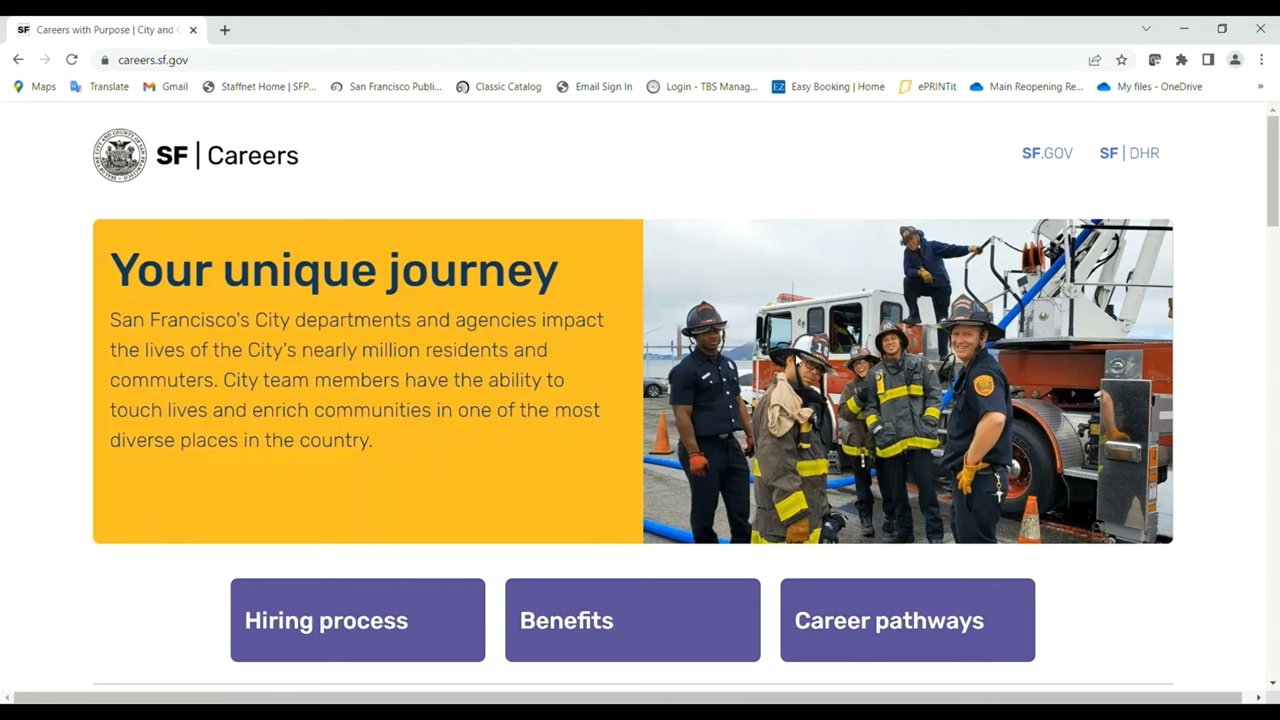
Search SF Careers current openings for the keyword 'librarian'.
left_click(1273, 166)
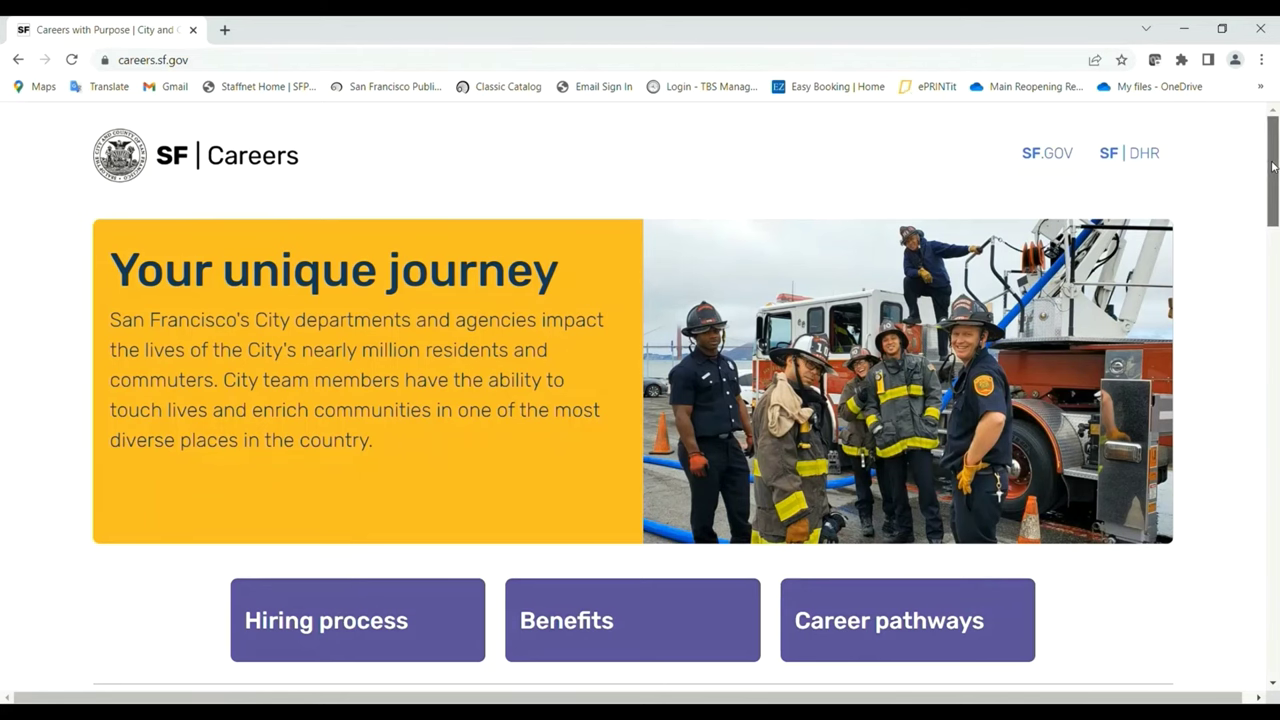
left_click_drag(1273, 166, 1253, 234)
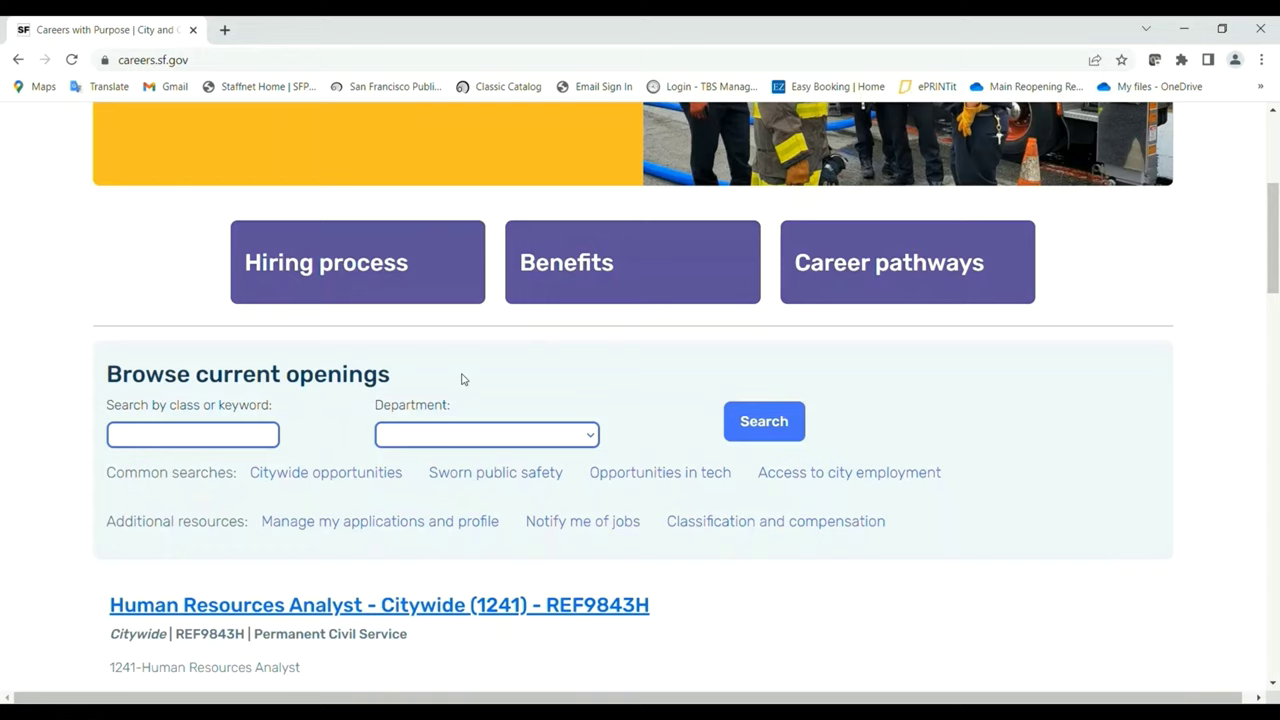
left_click(229, 436)
type("librarian")
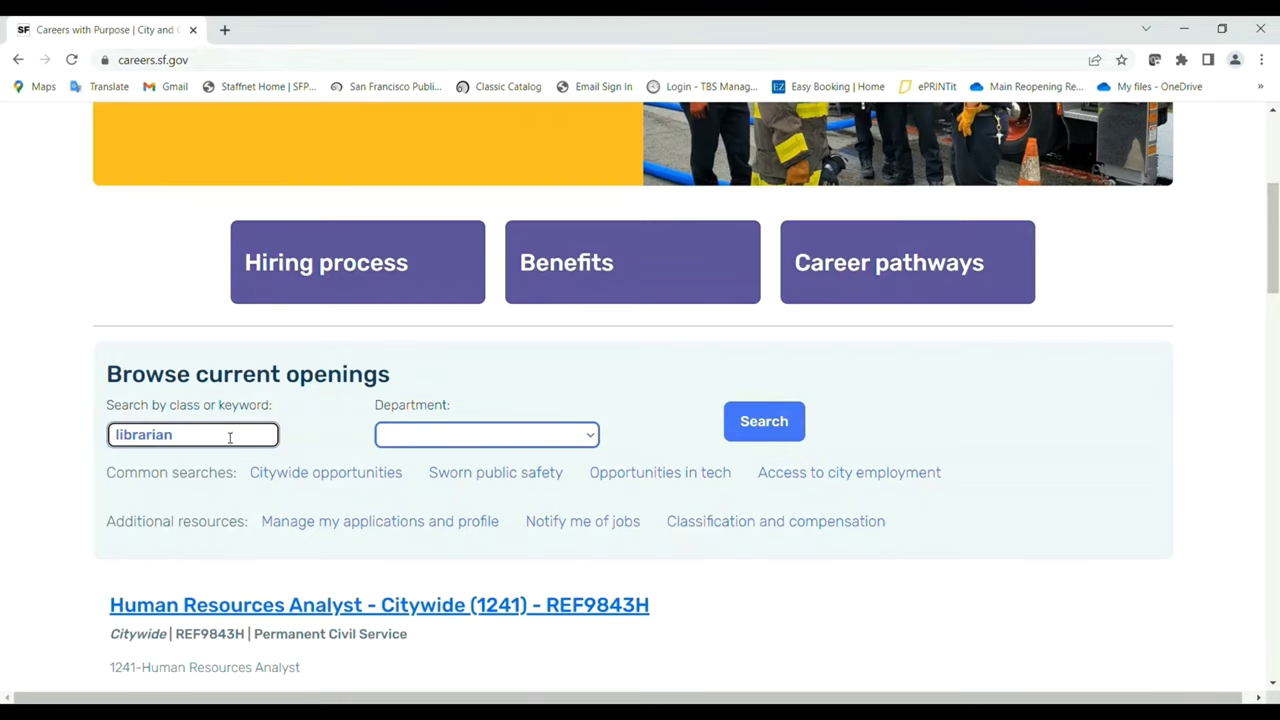
left_click(746, 423)
Scroll through the Librarian I posting's About, Role Description and How to Qualify sections.
left_click_drag(1275, 404, 1251, 508)
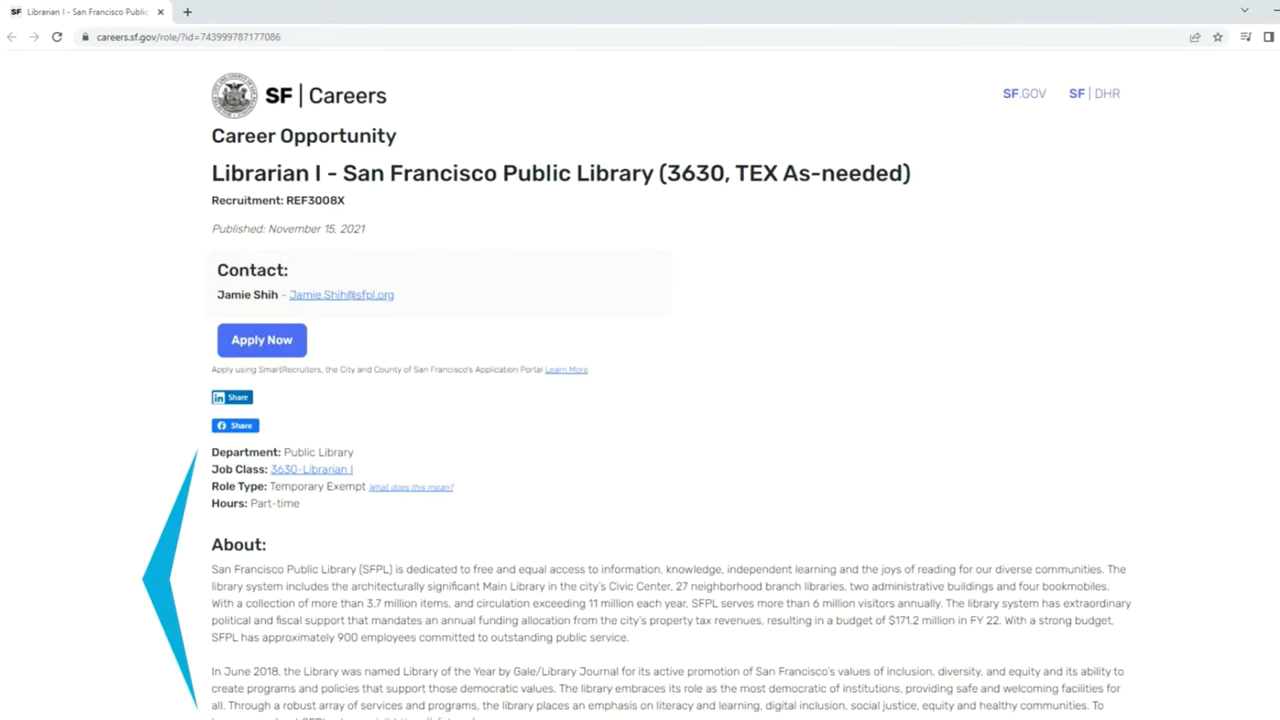
scroll(640, 400, "down", 3)
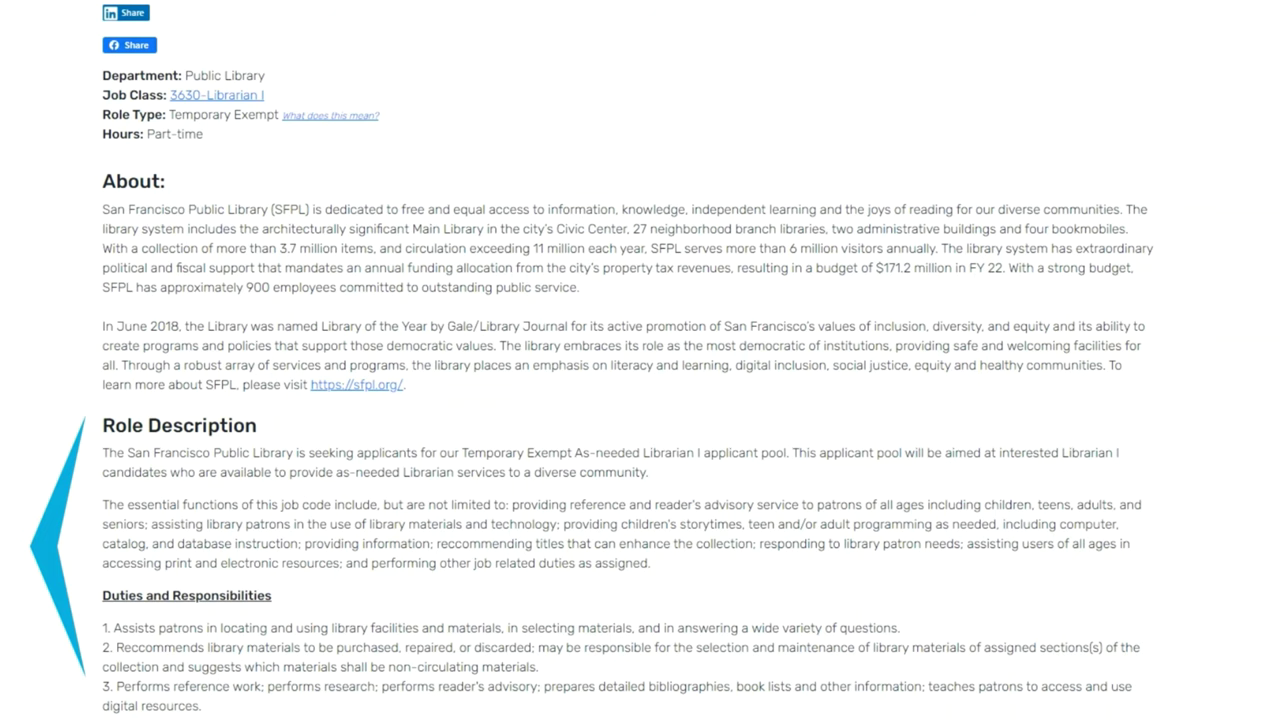
scroll(640, 400, "down", 10)
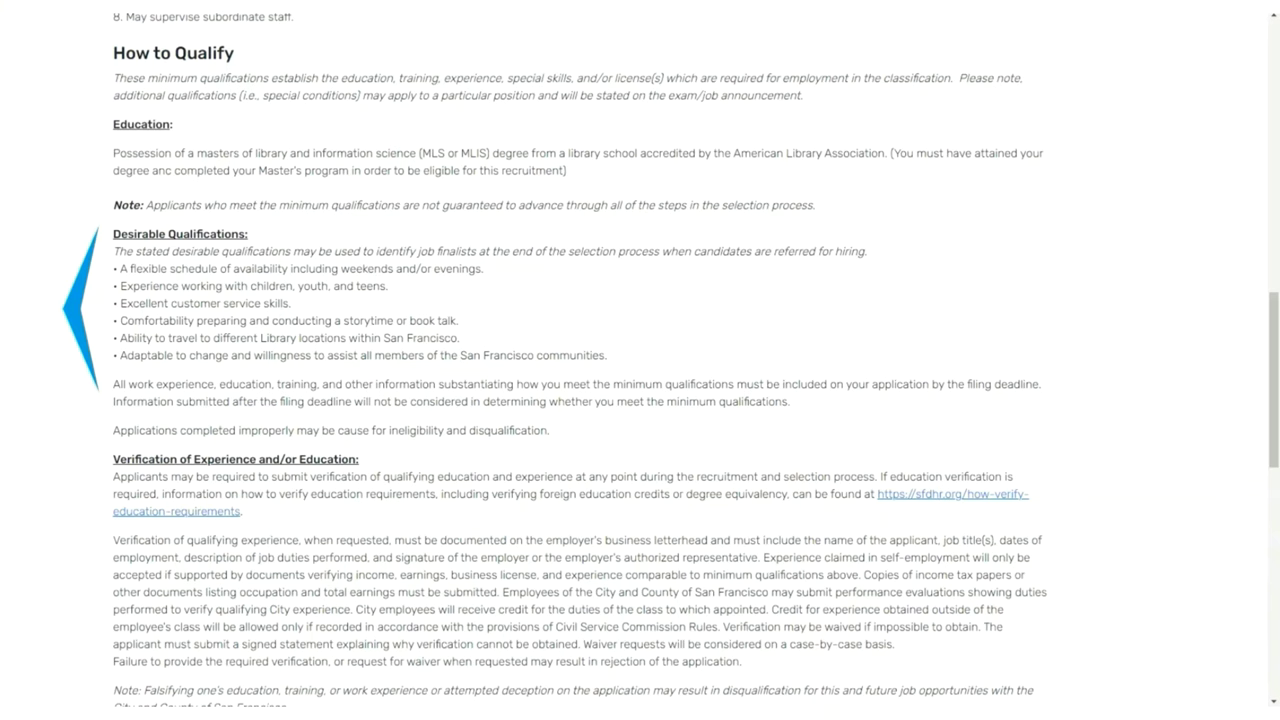
scroll(640, 360, "down", 7)
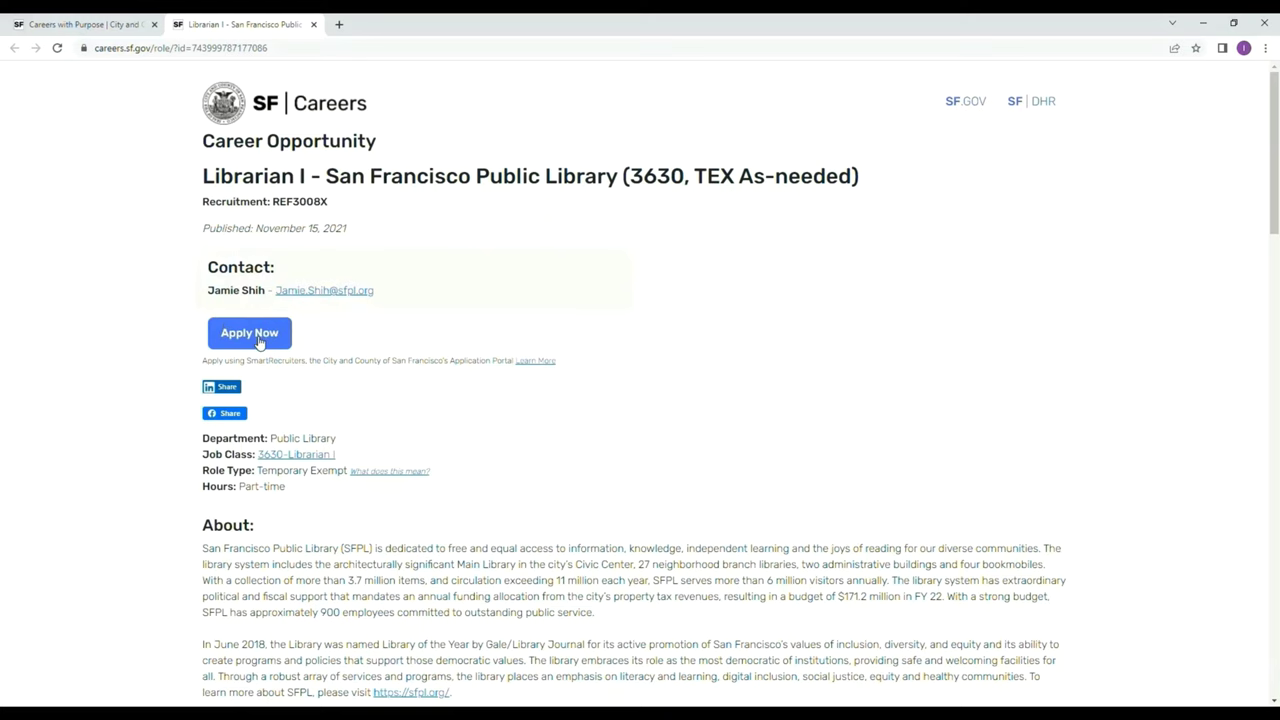
Start the Librarian I application and browse for a resume file to upload.
left_click(259, 342)
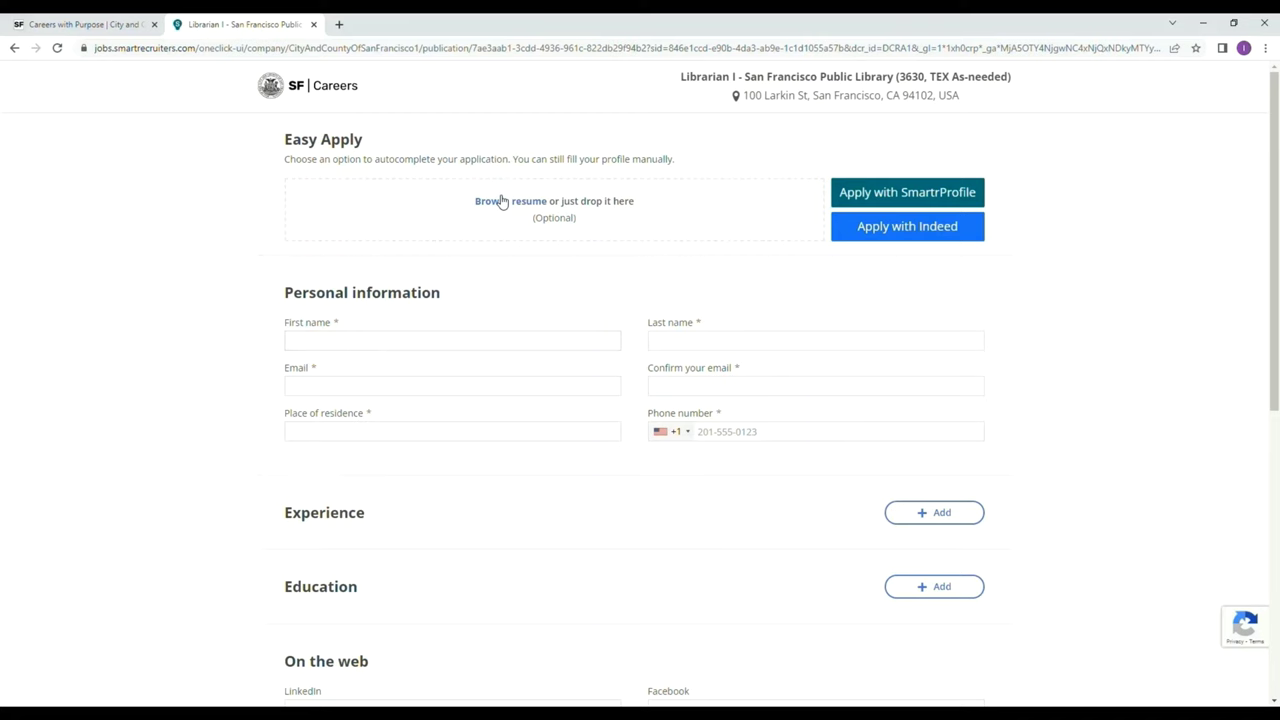
left_click(503, 201)
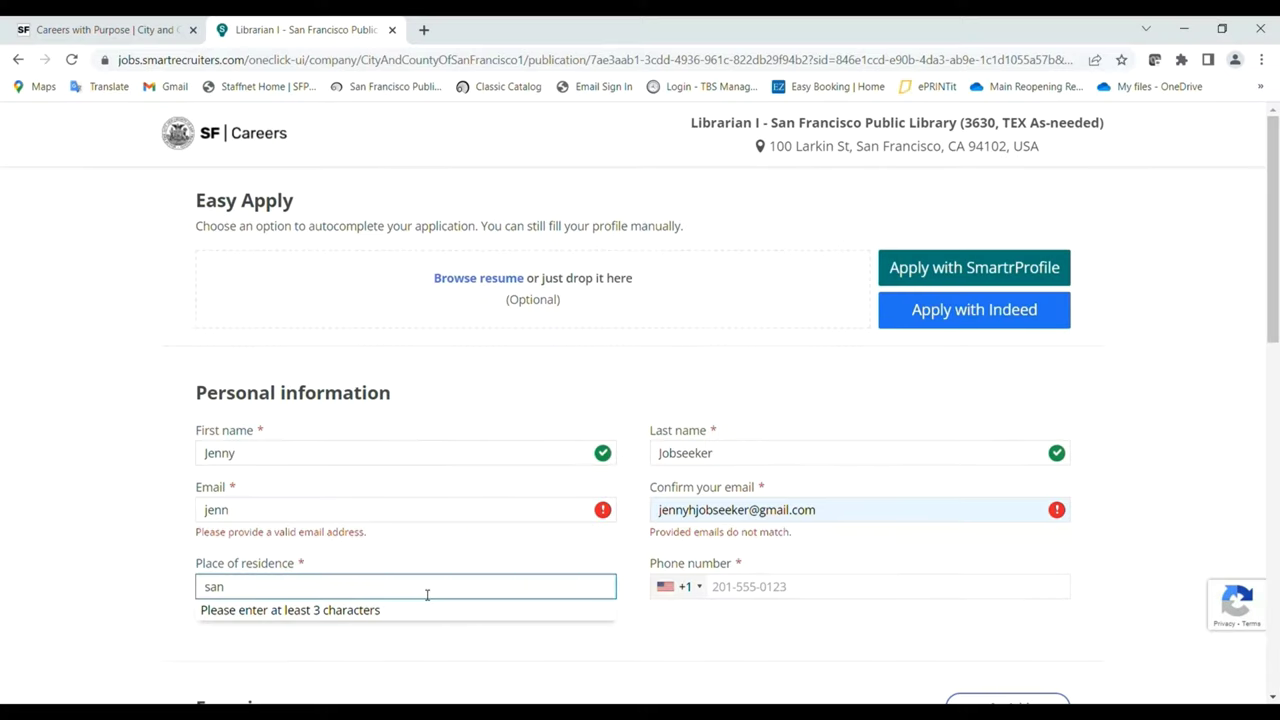
Choose San Francisco, CA, US as residence and enter the applicant's email address.
type("fran")
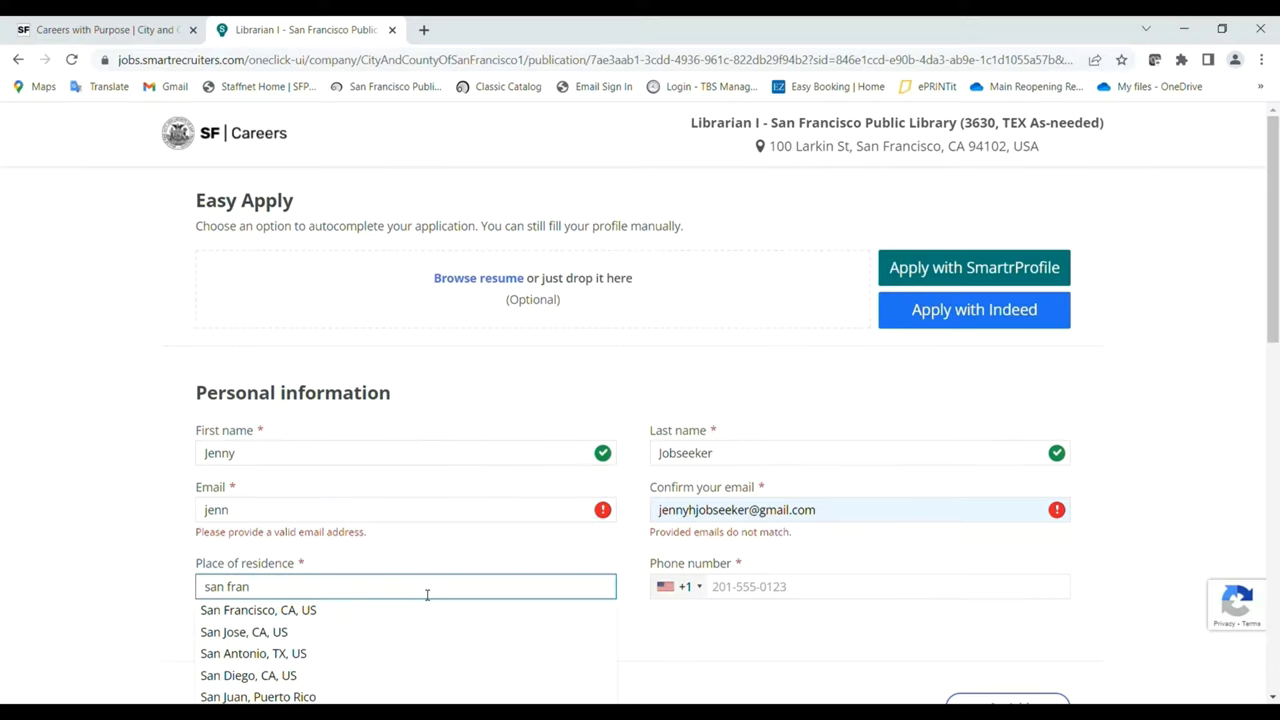
left_click(397, 612)
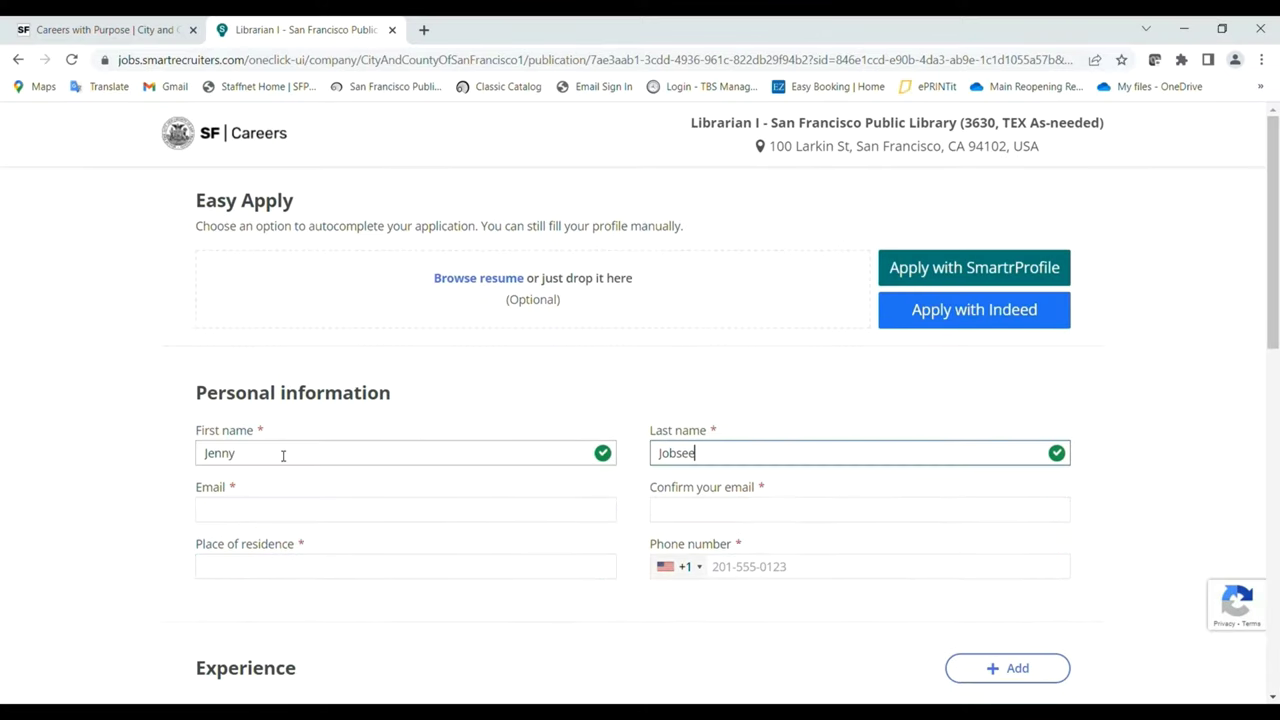
type("ker")
key("Tab")
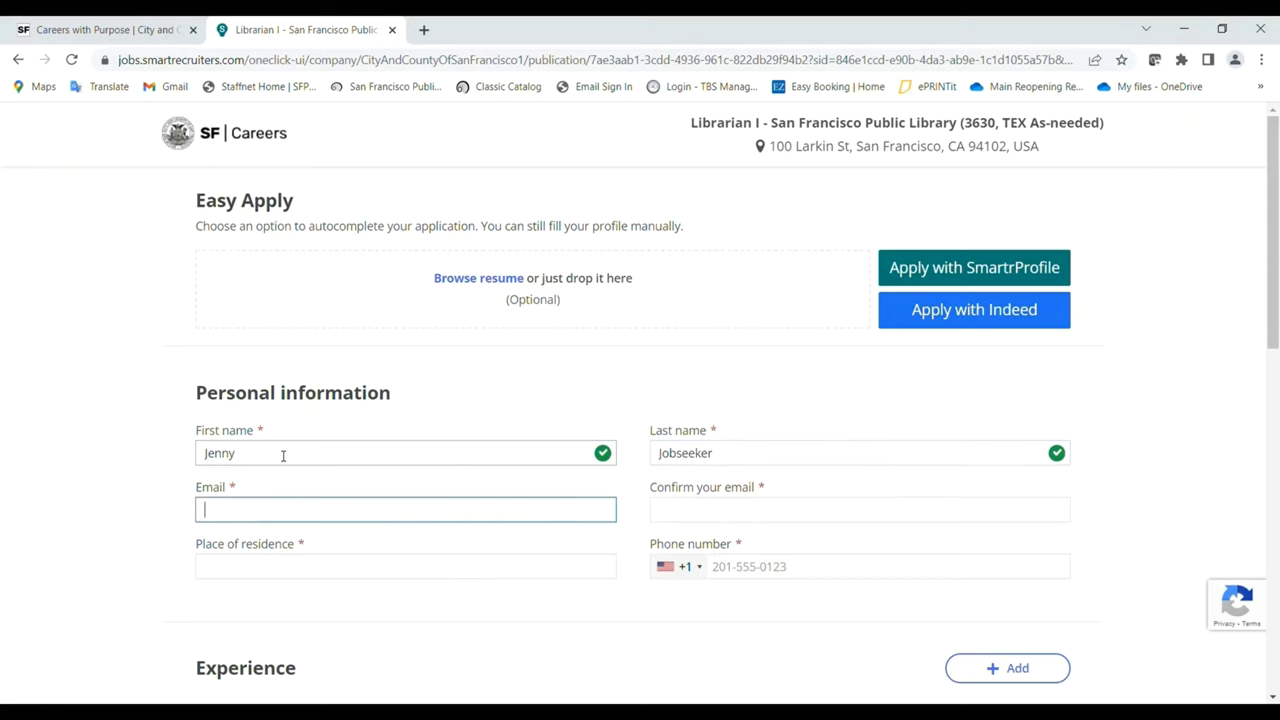
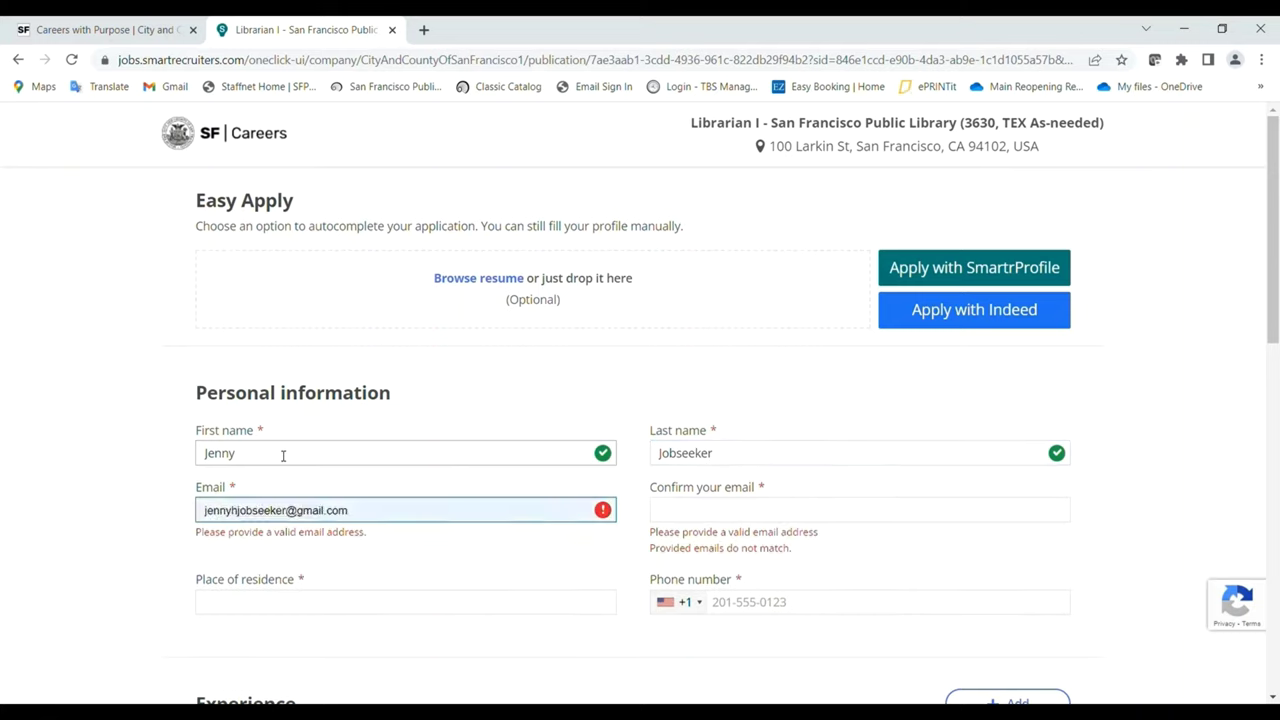
key("Tab")
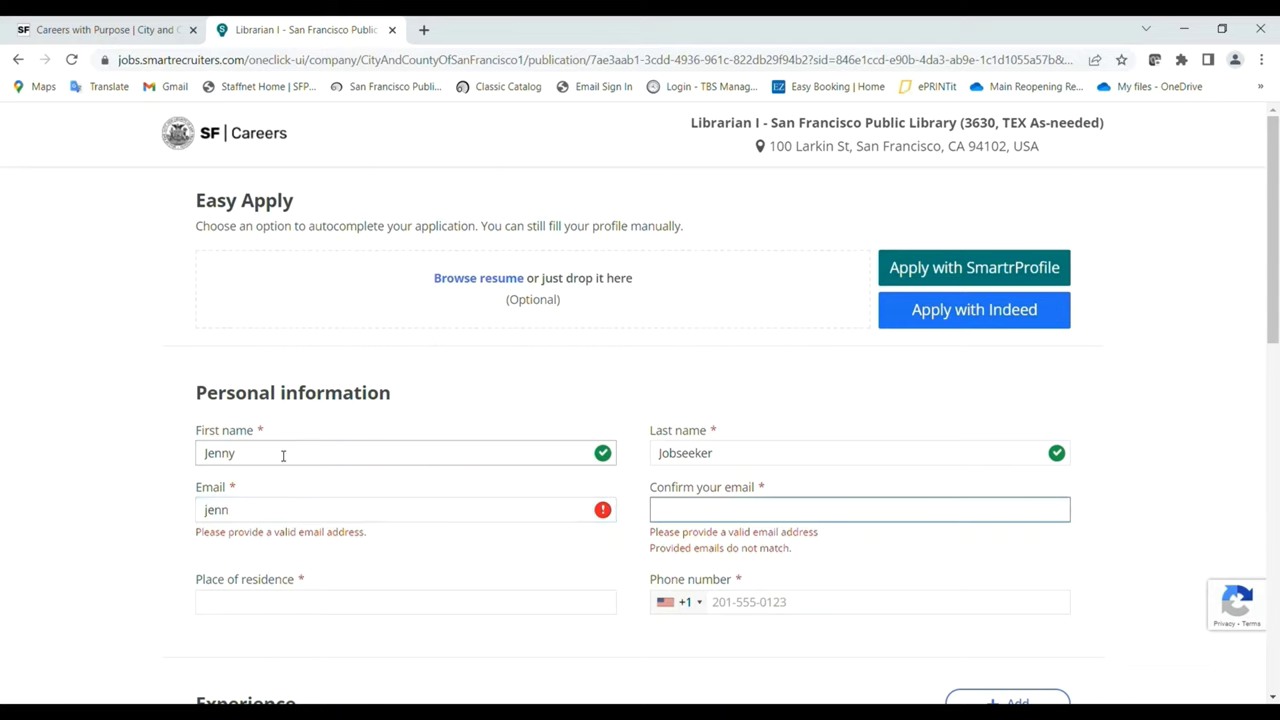
Fill the confirm-email field with the saved email address.
type("jenny")
key("Down")
key("Tab")
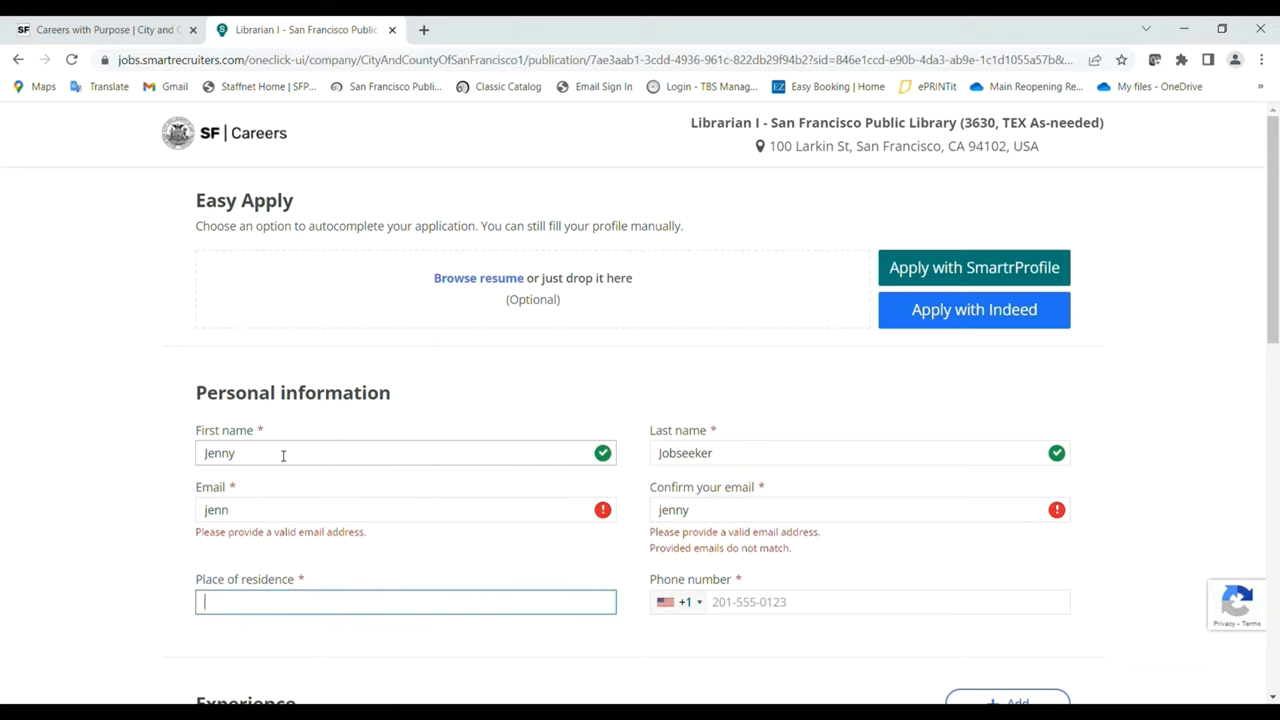
left_click(718, 513)
left_click(716, 545)
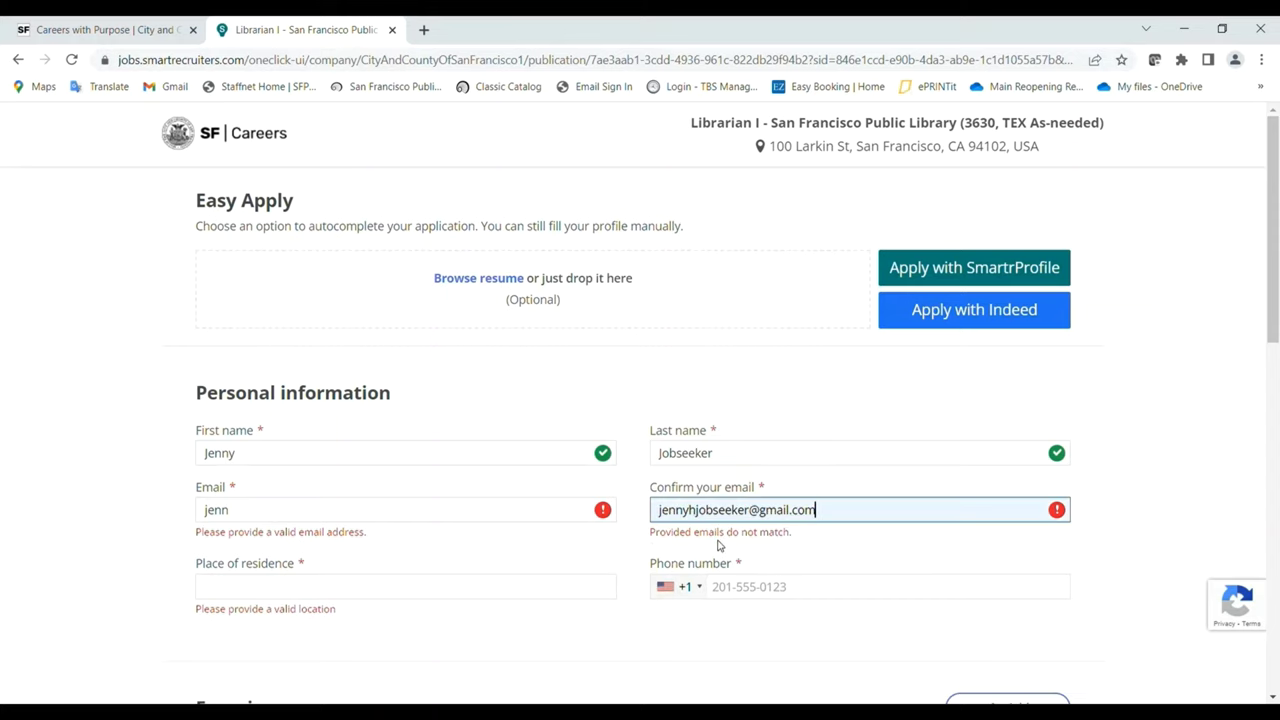
left_click(426, 590)
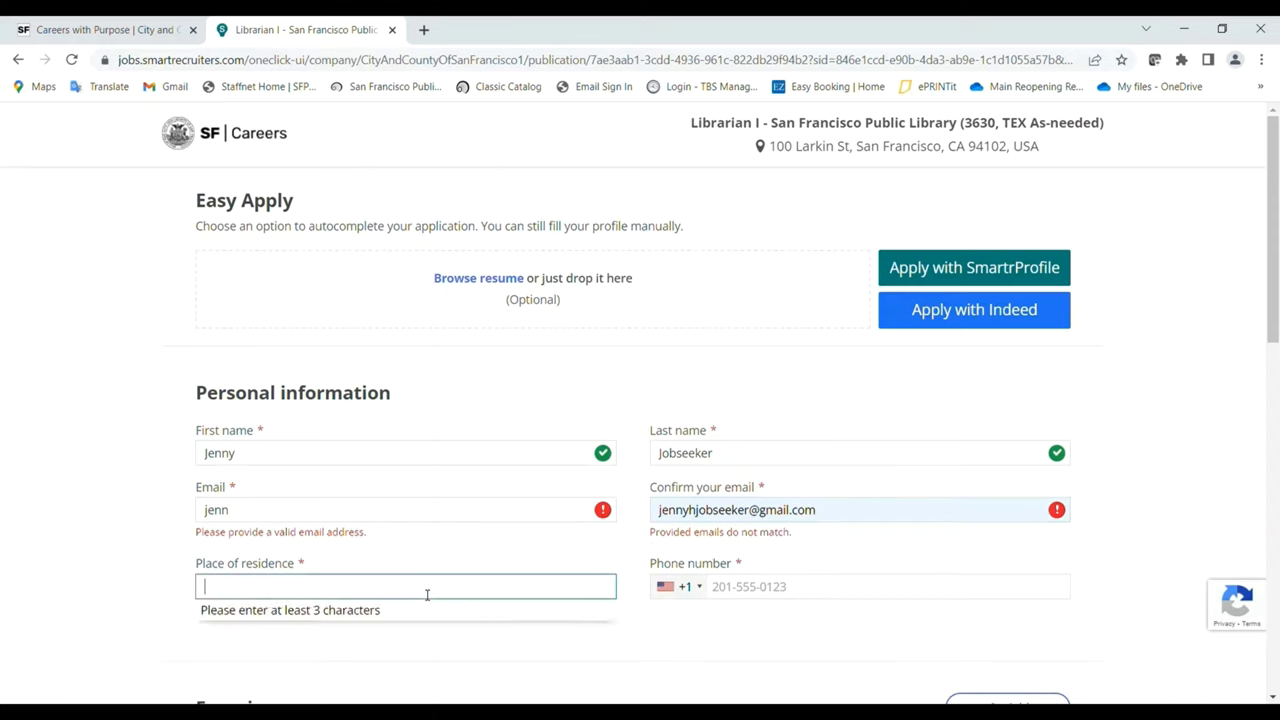
Enter the applicant's phone number and correct the email field with the saved address.
left_click(787, 597)
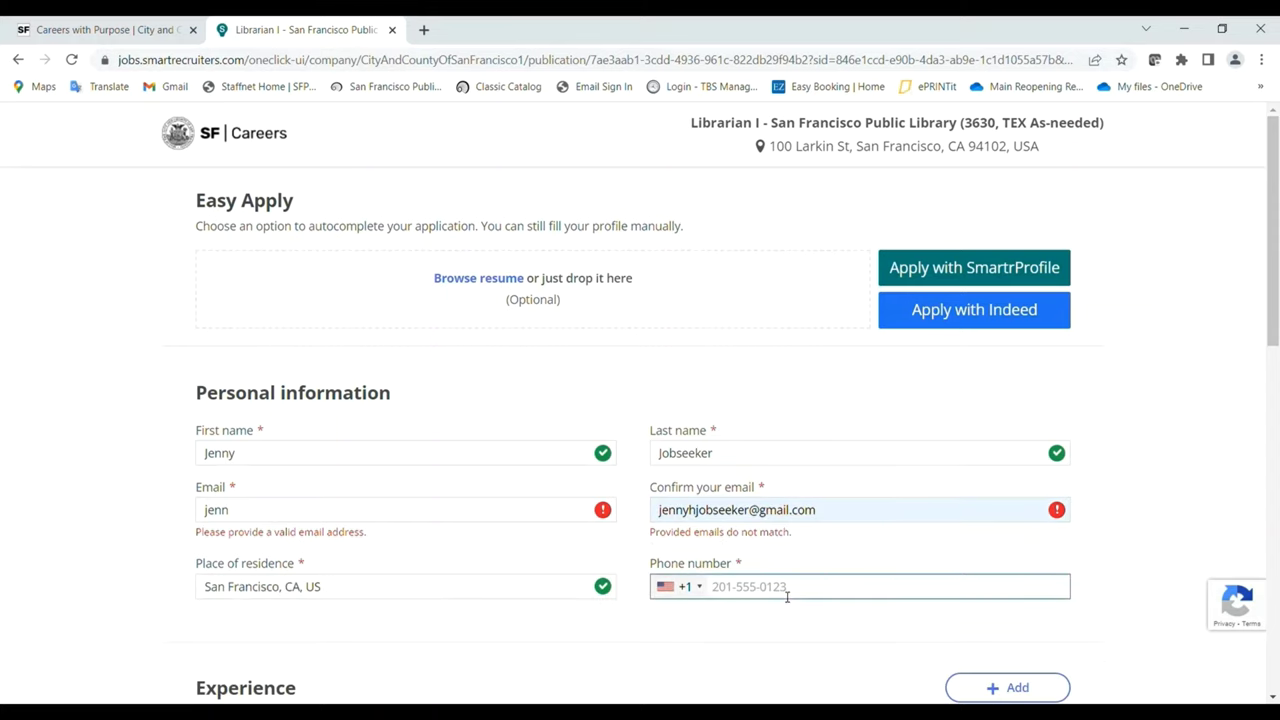
type("415-5")
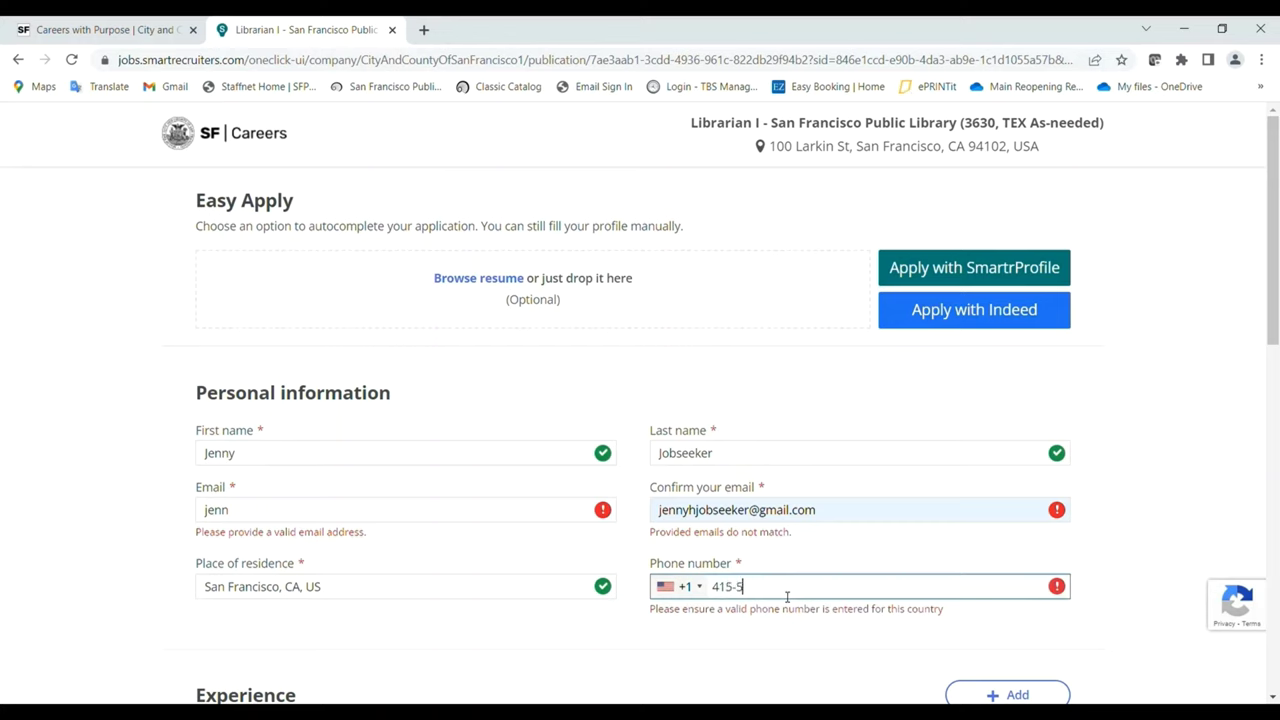
type("55-1212")
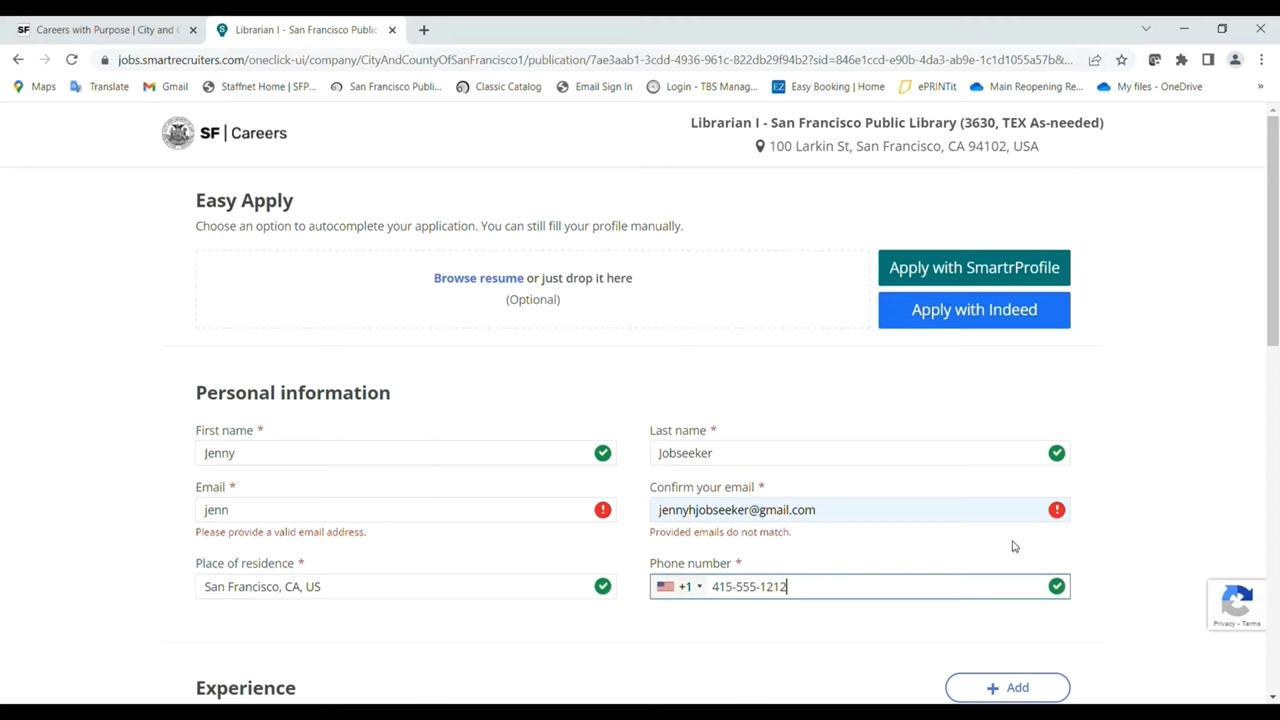
left_click(419, 513)
left_click(299, 545)
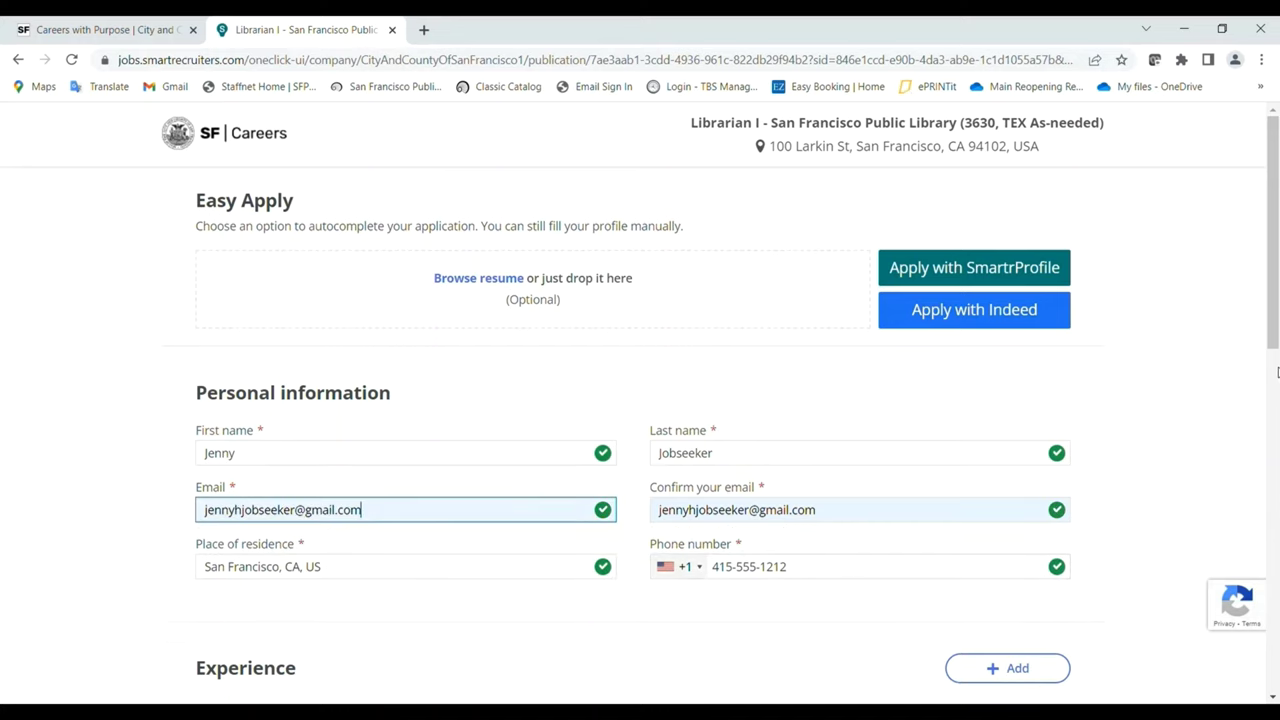
left_click_drag(1277, 372, 1272, 427)
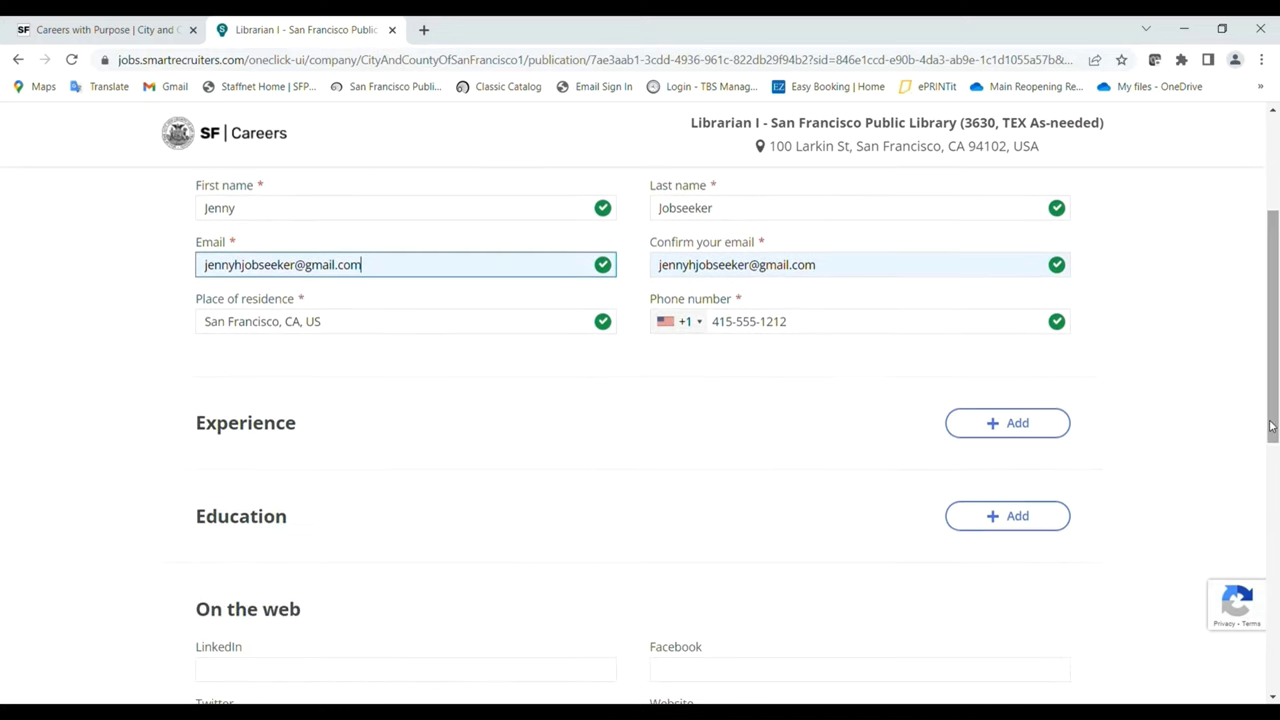
Add a Library Technician experience at UC Hastings, San Francisco, processing incoming law library documents.
left_click(1013, 423)
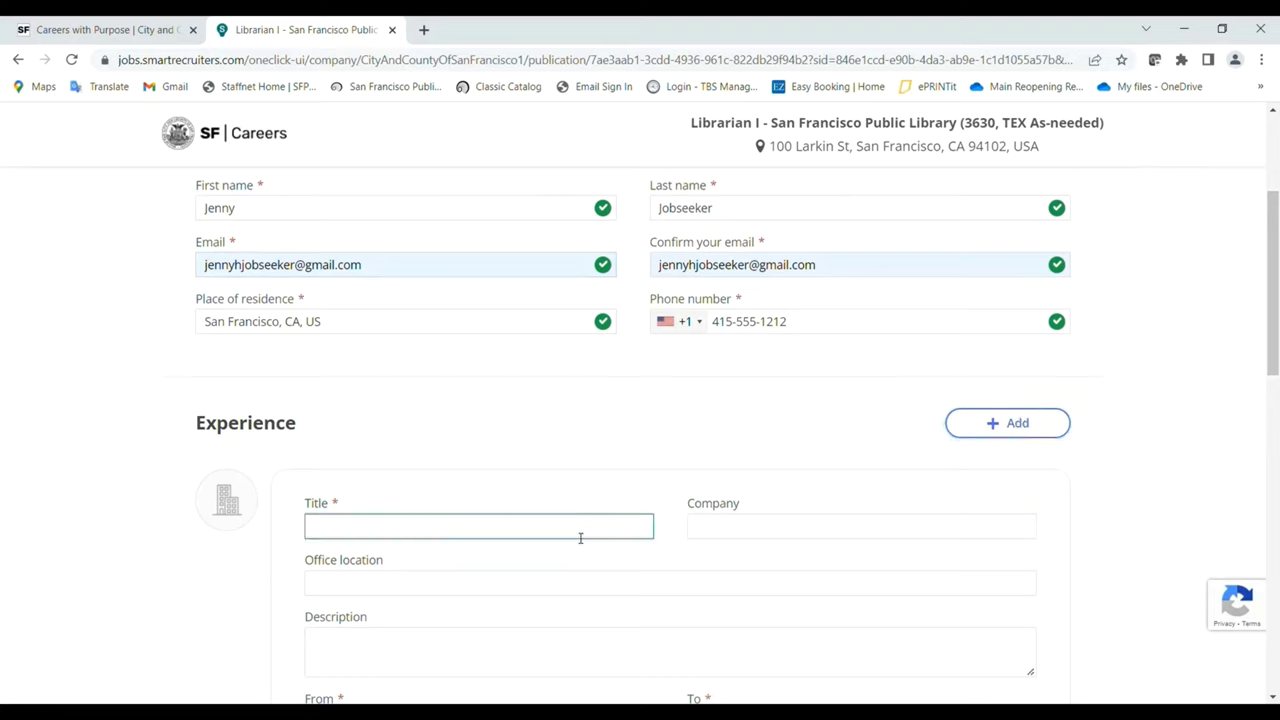
type("Library Technician")
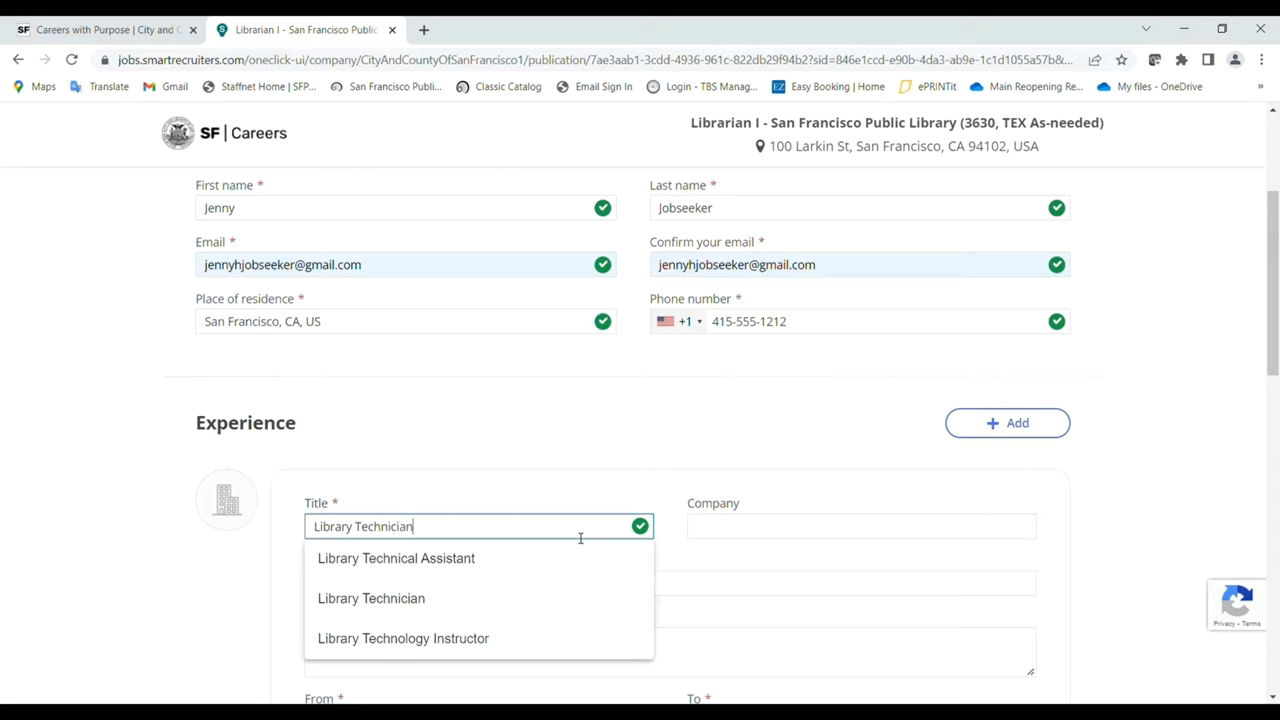
key("Tab")
type("UC Hast")
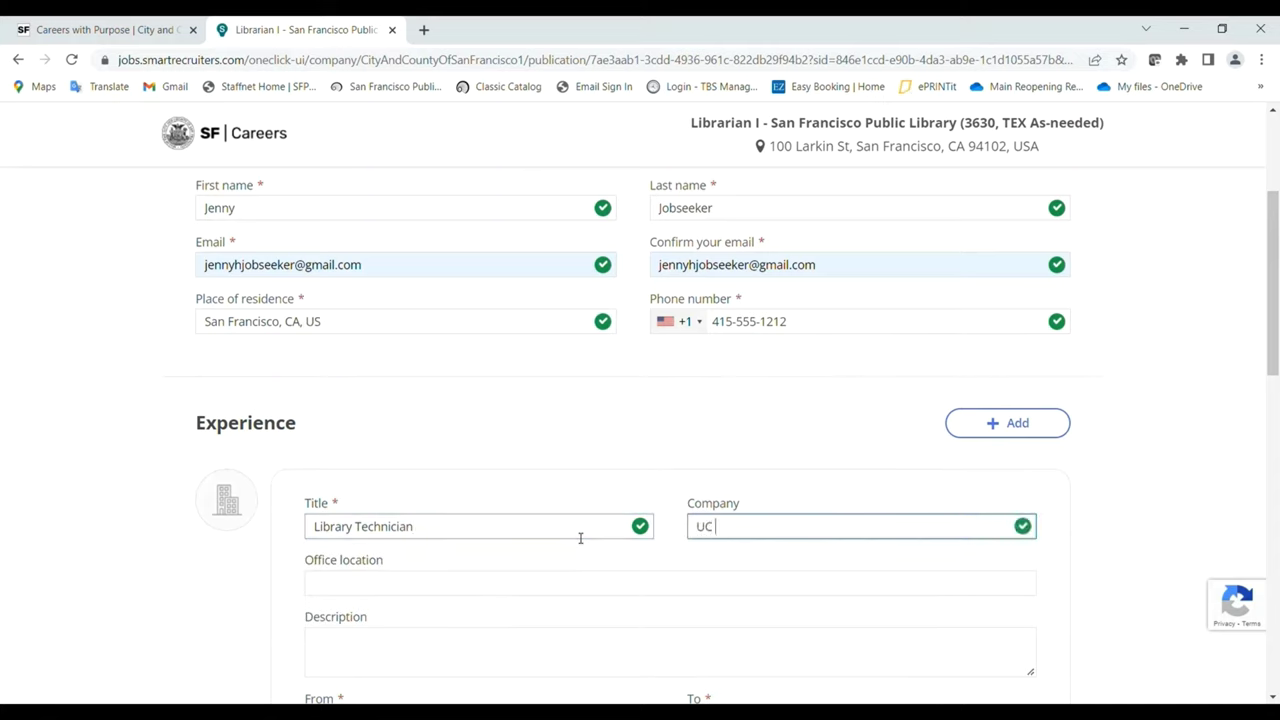
key("BackSpace")
type("tings")
left_click(541, 593)
type("1")
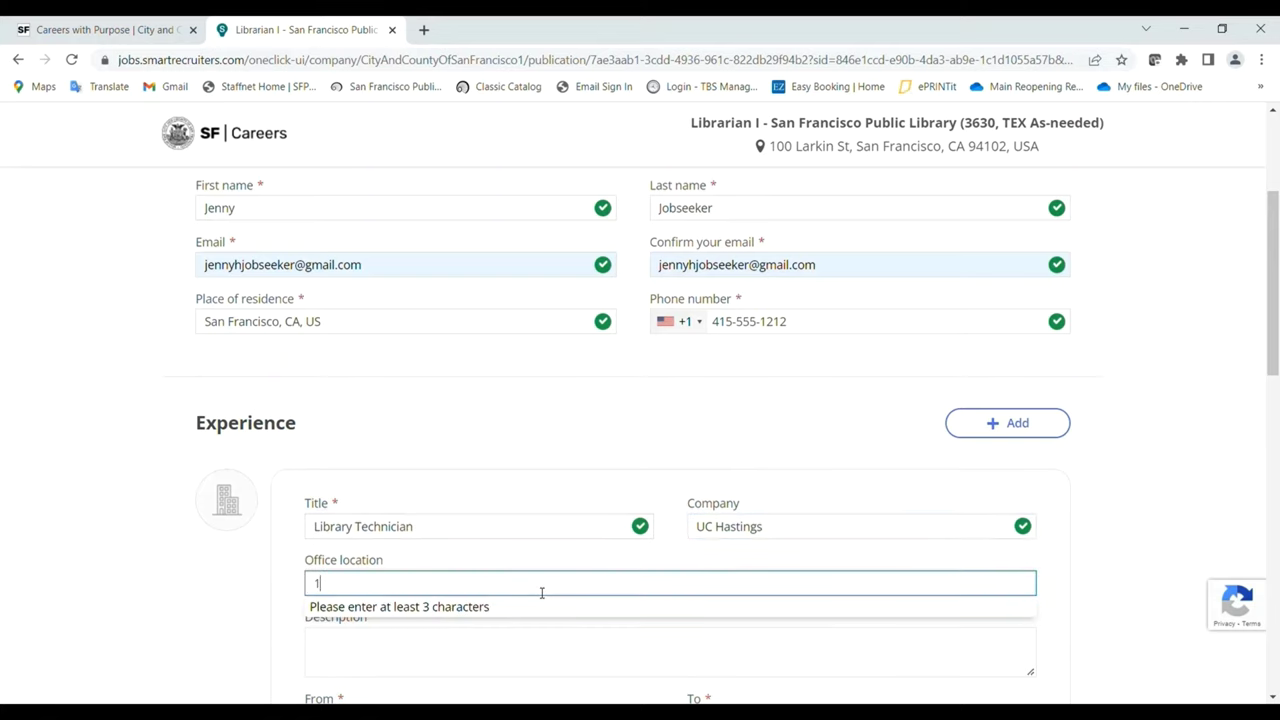
type("98 McAllis")
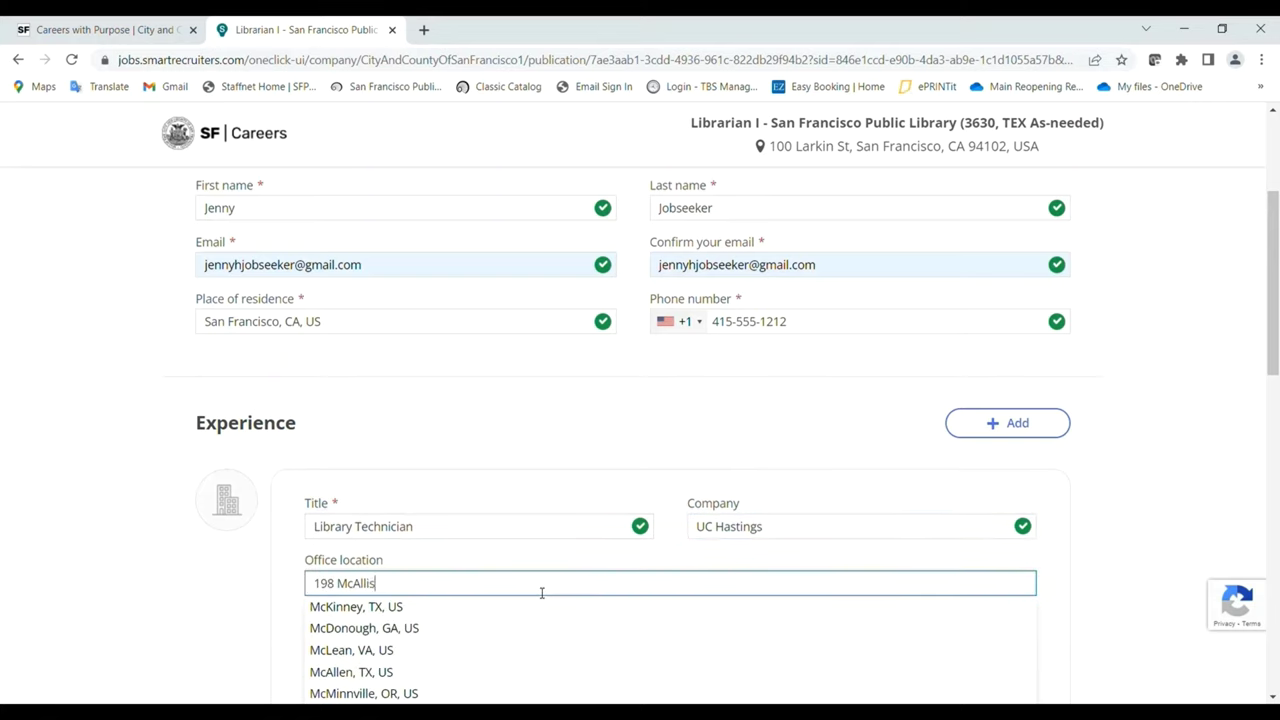
type("ter Street, San Fran")
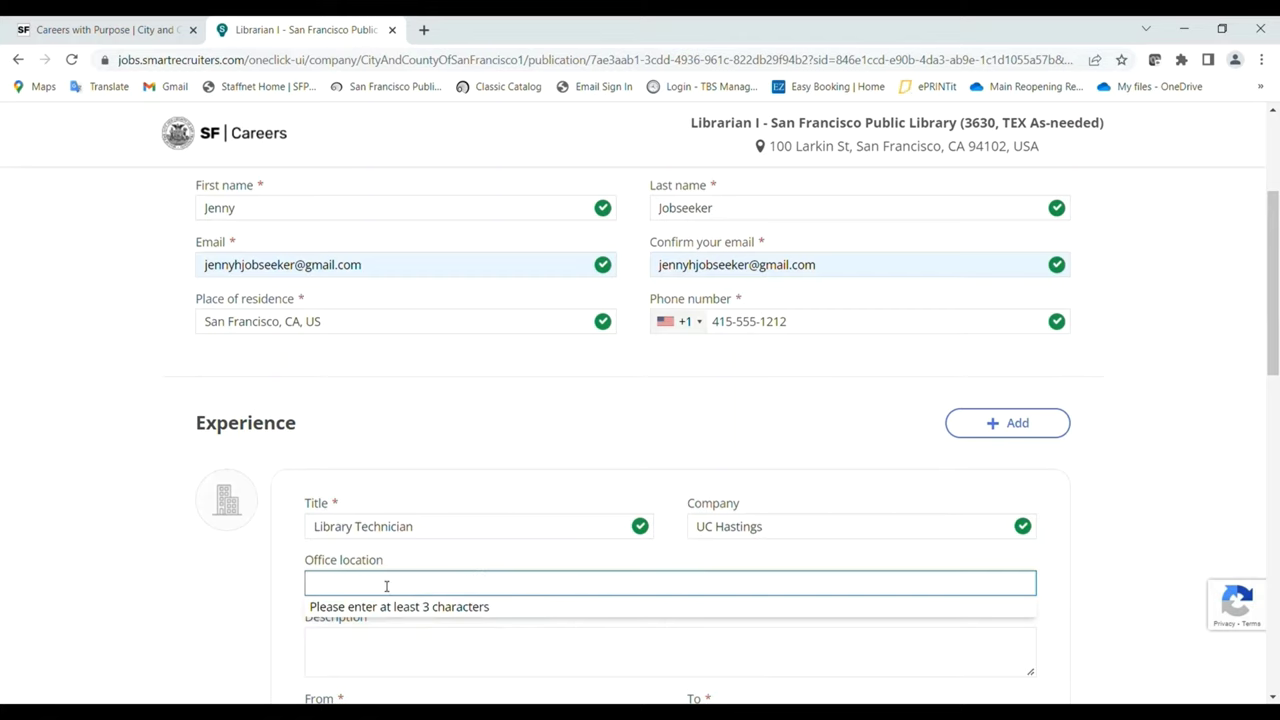
type("San Fran")
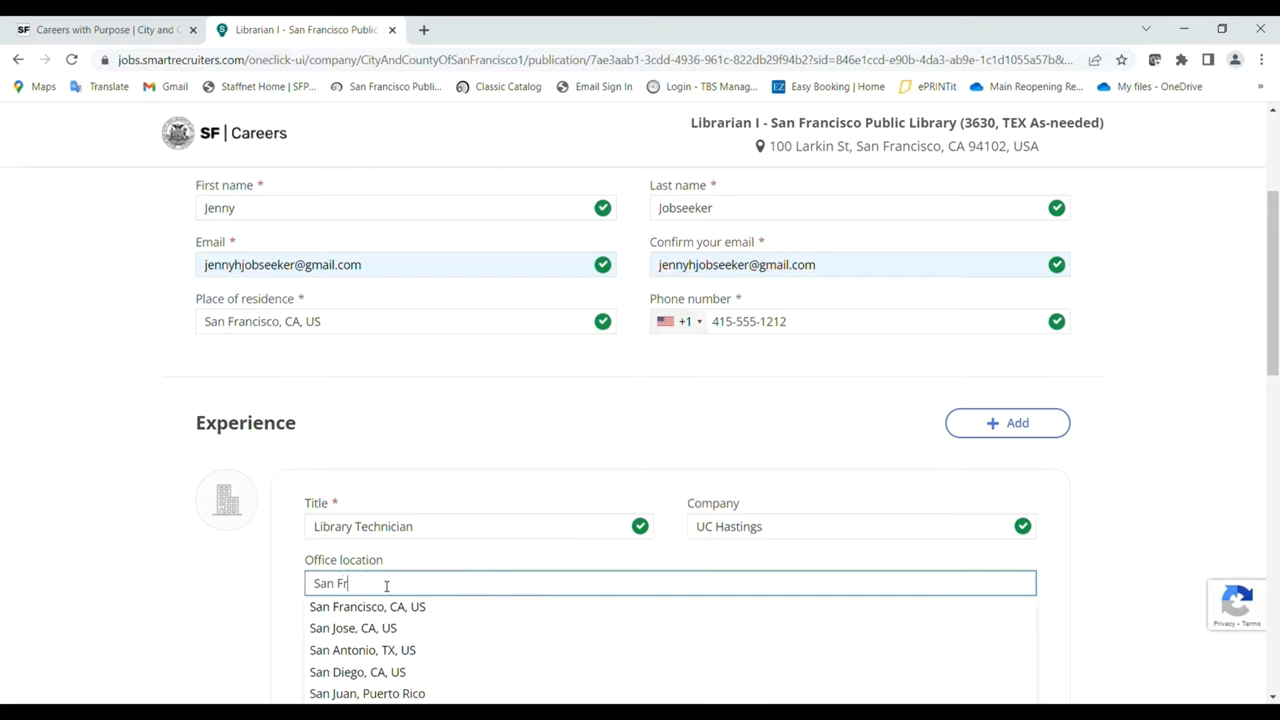
left_click(388, 607)
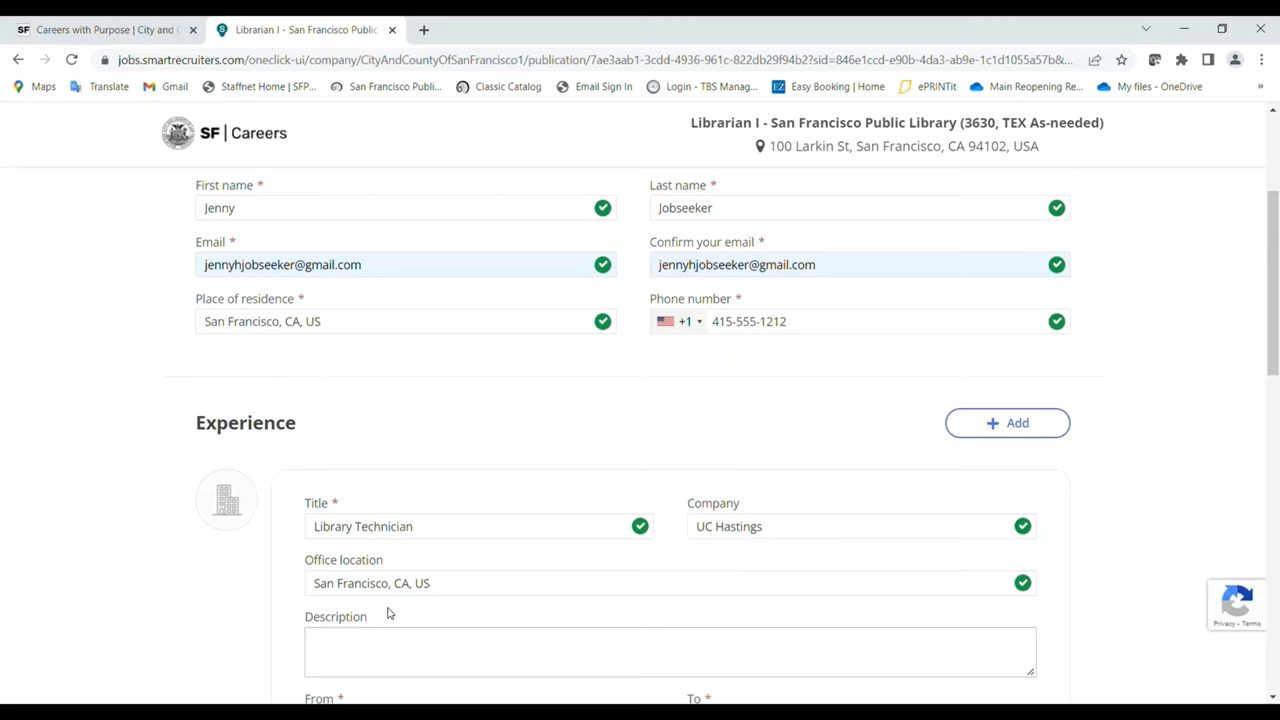
left_click(376, 652)
type("Processed incoming documents")
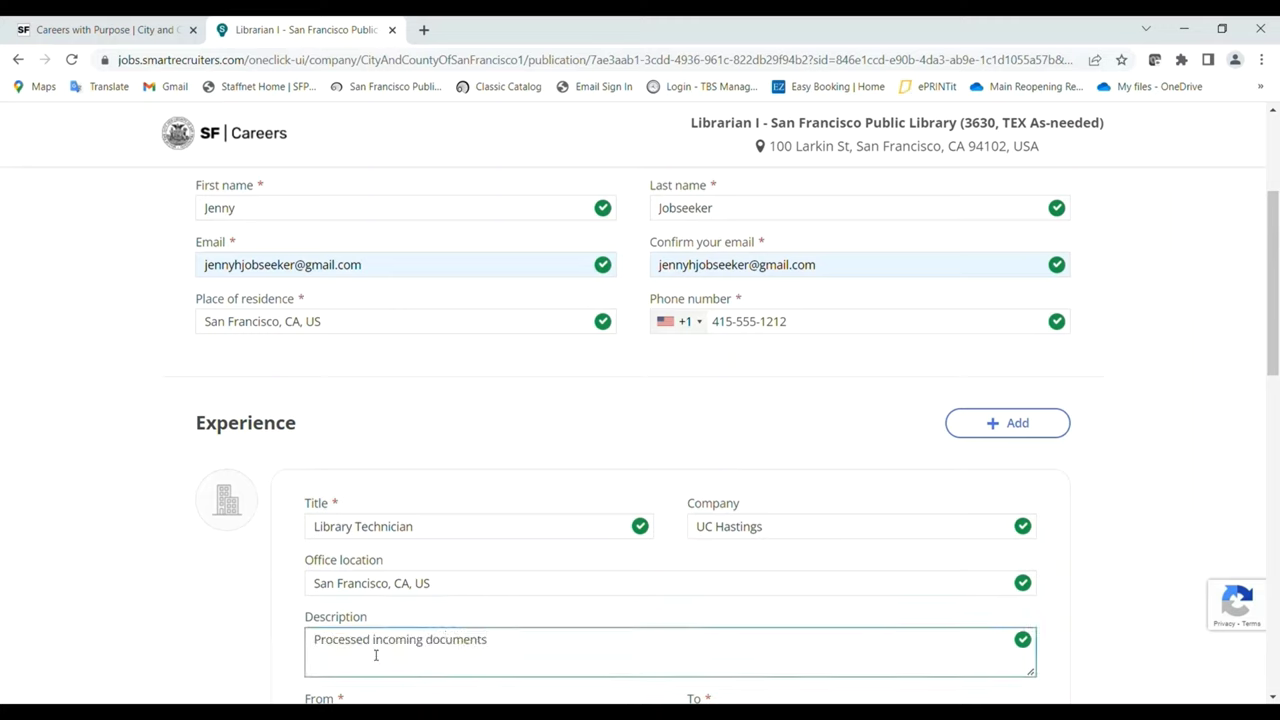
type(" for law library.")
Set the job dates to Feb 2010 through Jul 2014 and save the entry.
scroll(541, 576, "down", 2)
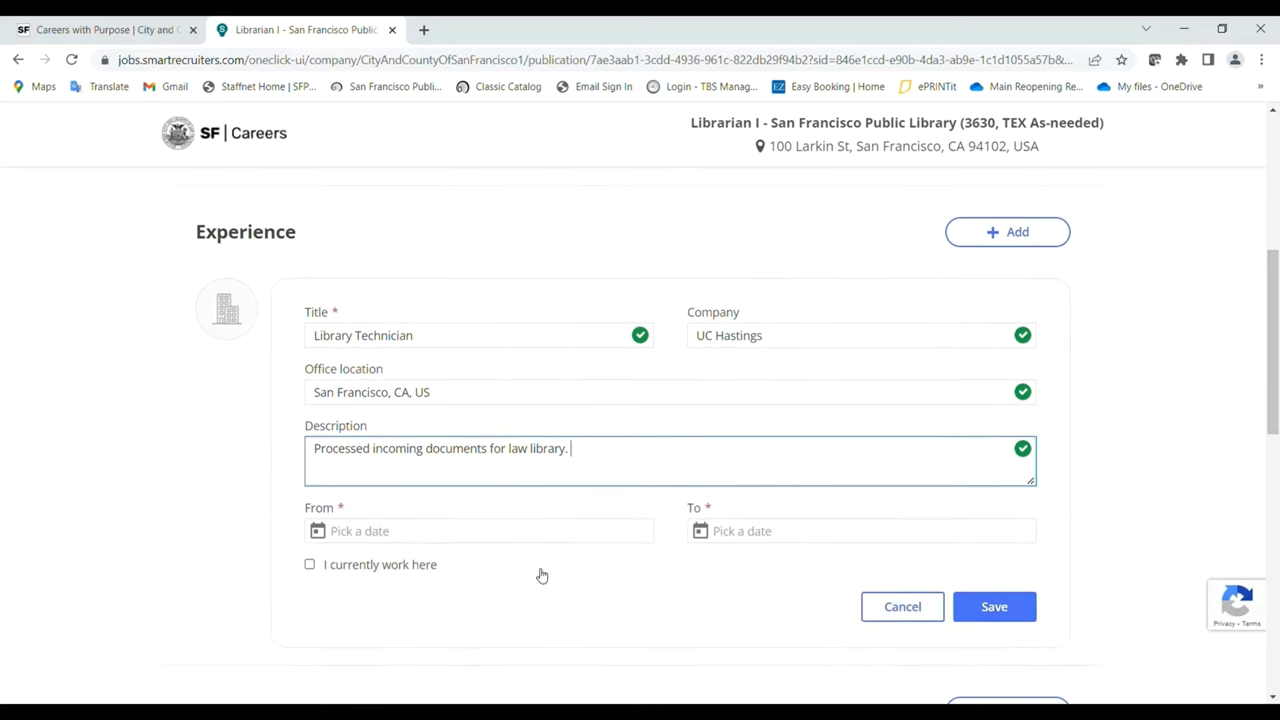
left_click(395, 535)
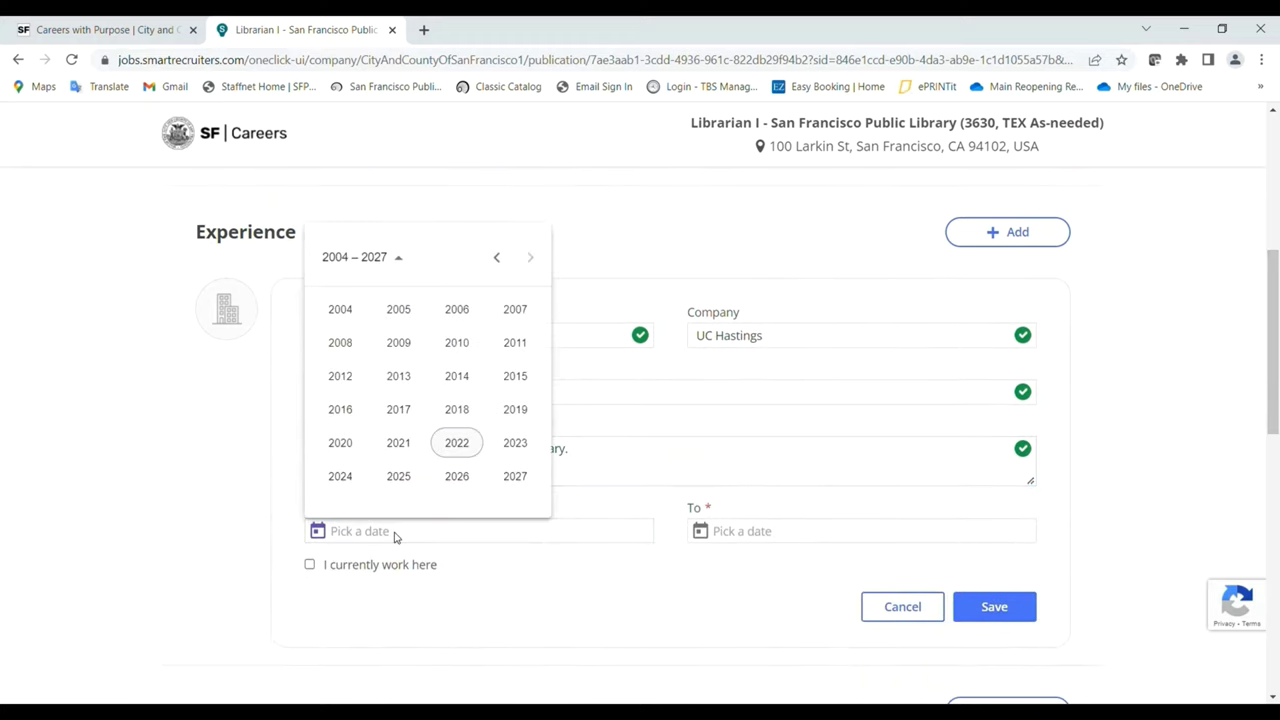
left_click(457, 343)
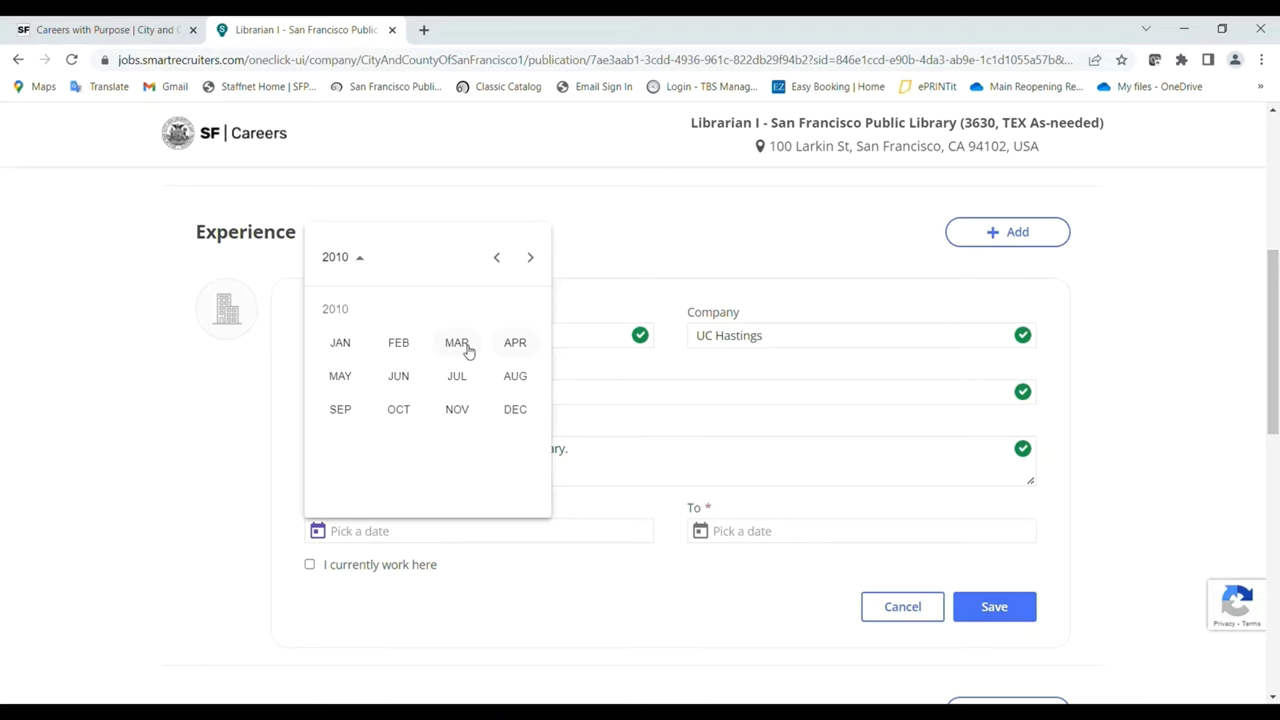
left_click(410, 345)
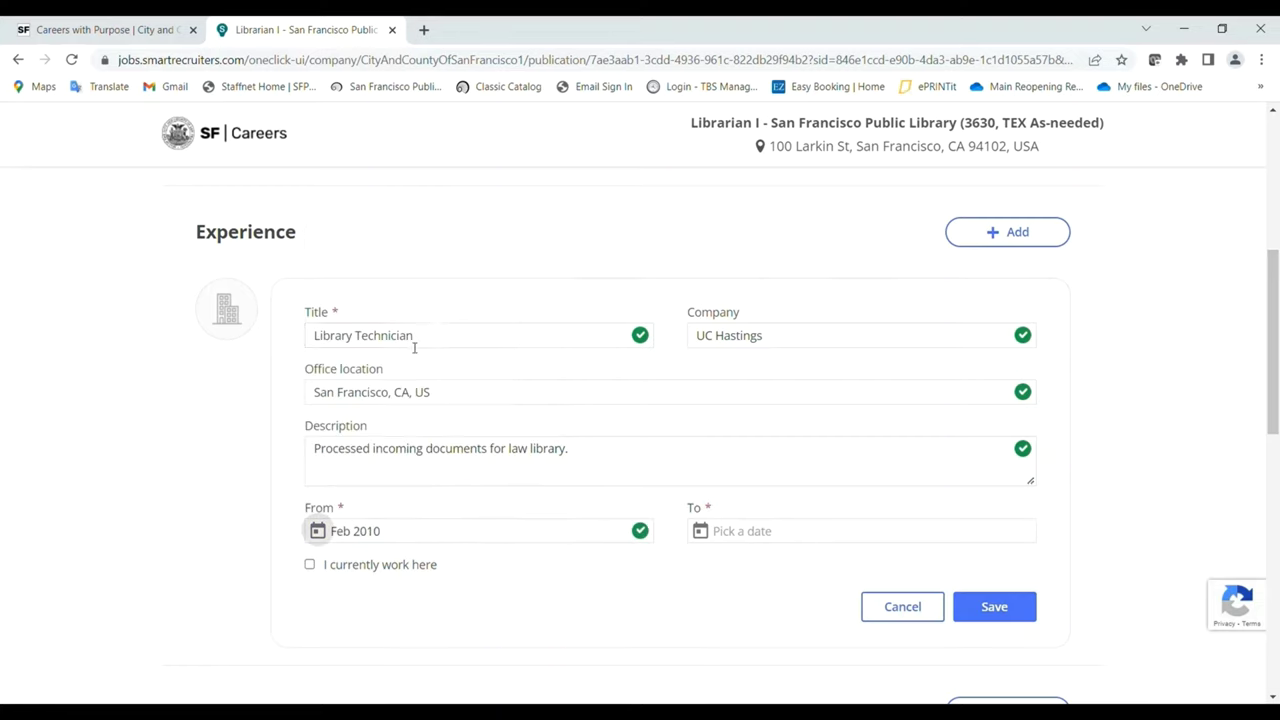
left_click(790, 530)
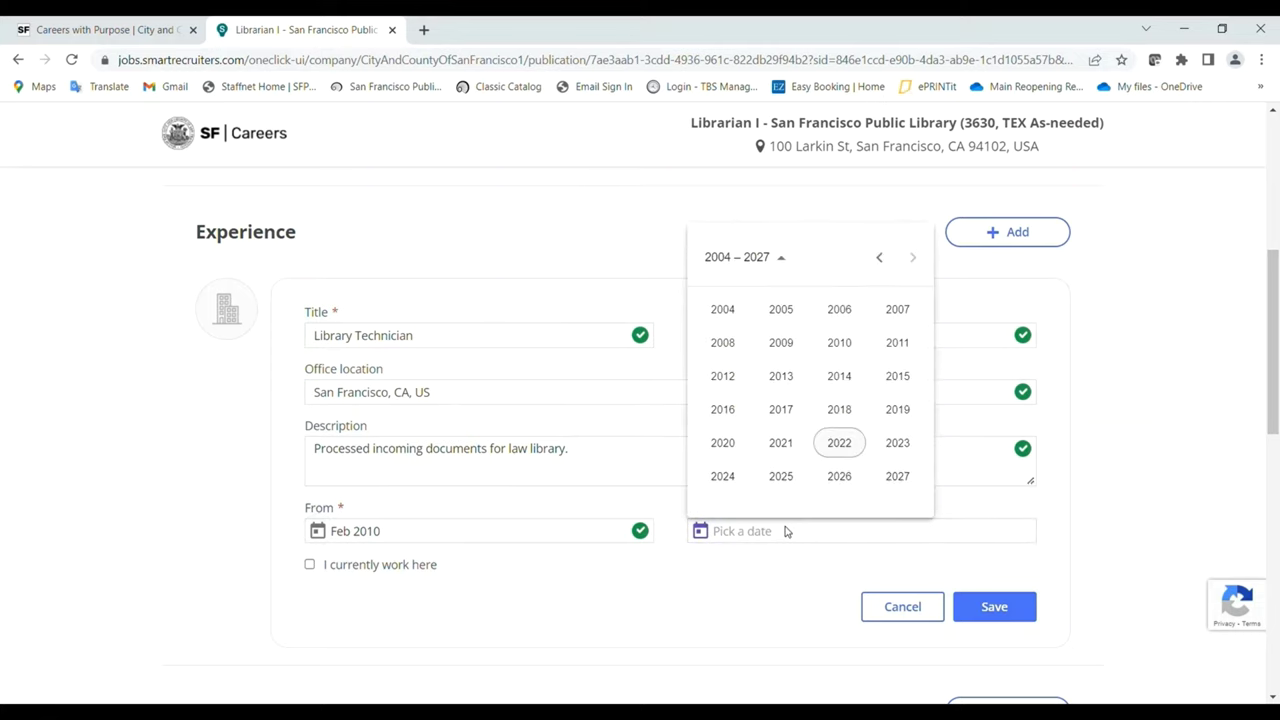
left_click(839, 378)
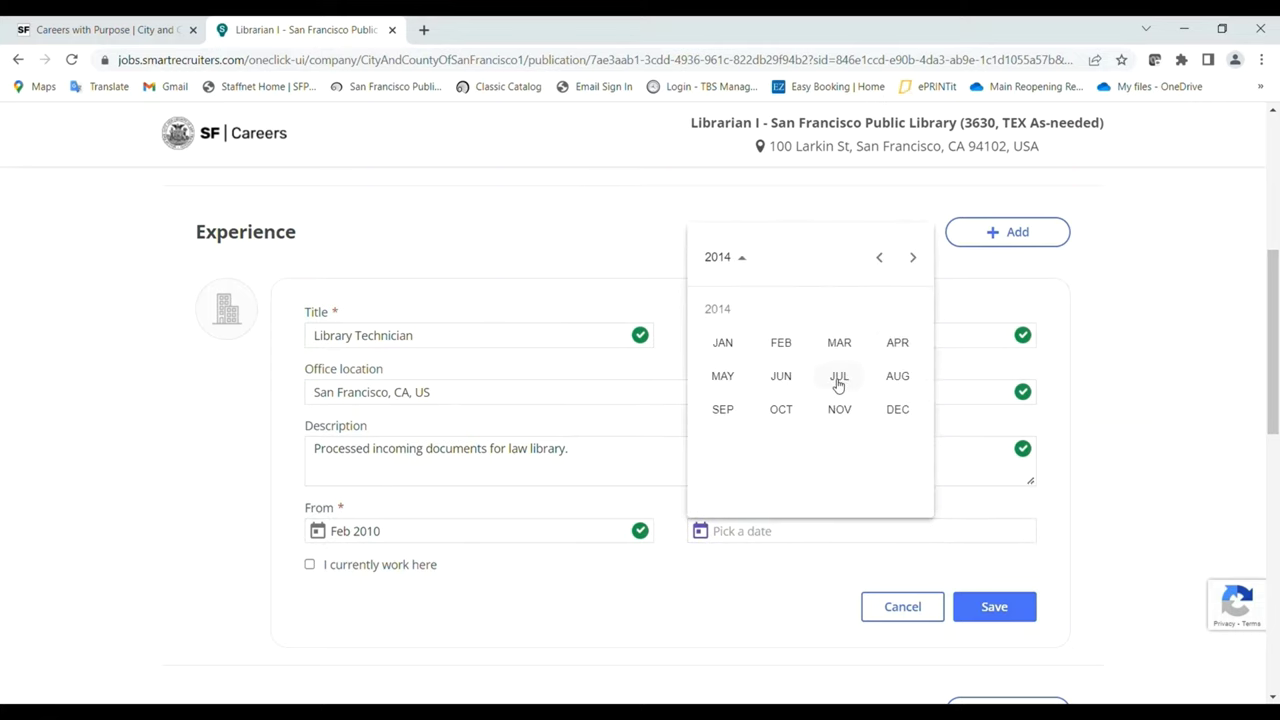
left_click(839, 378)
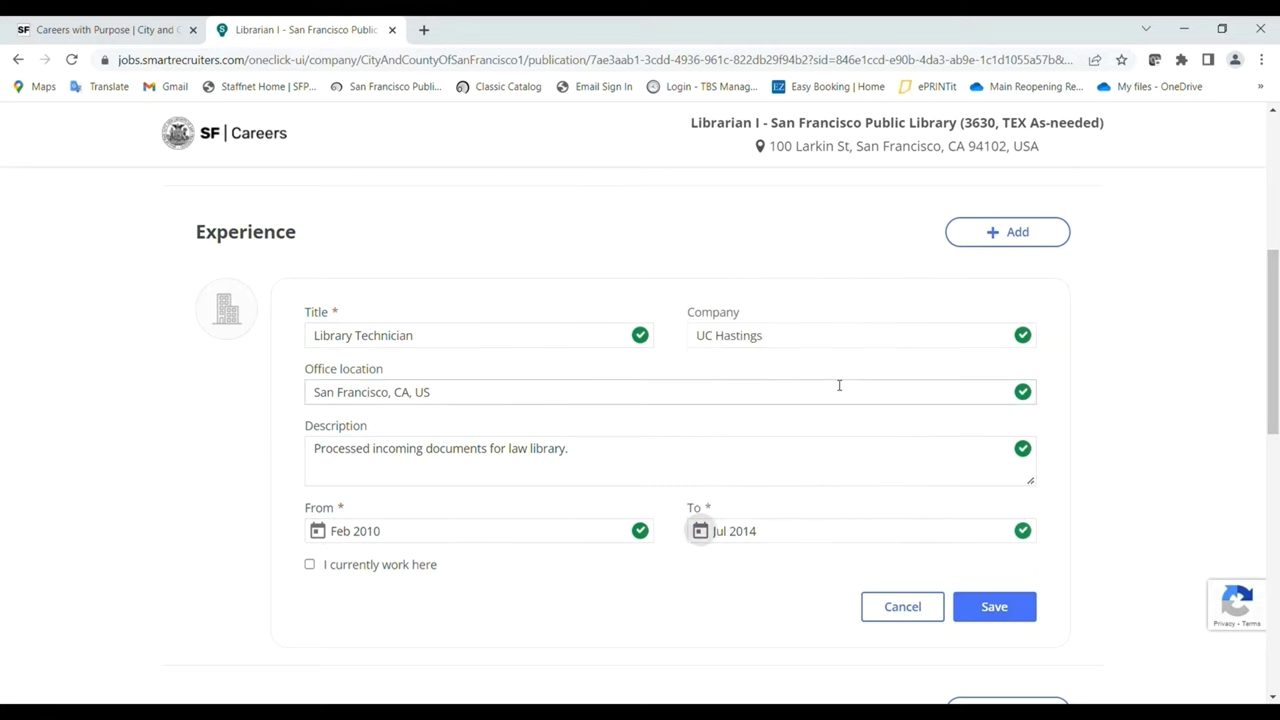
left_click(1020, 619)
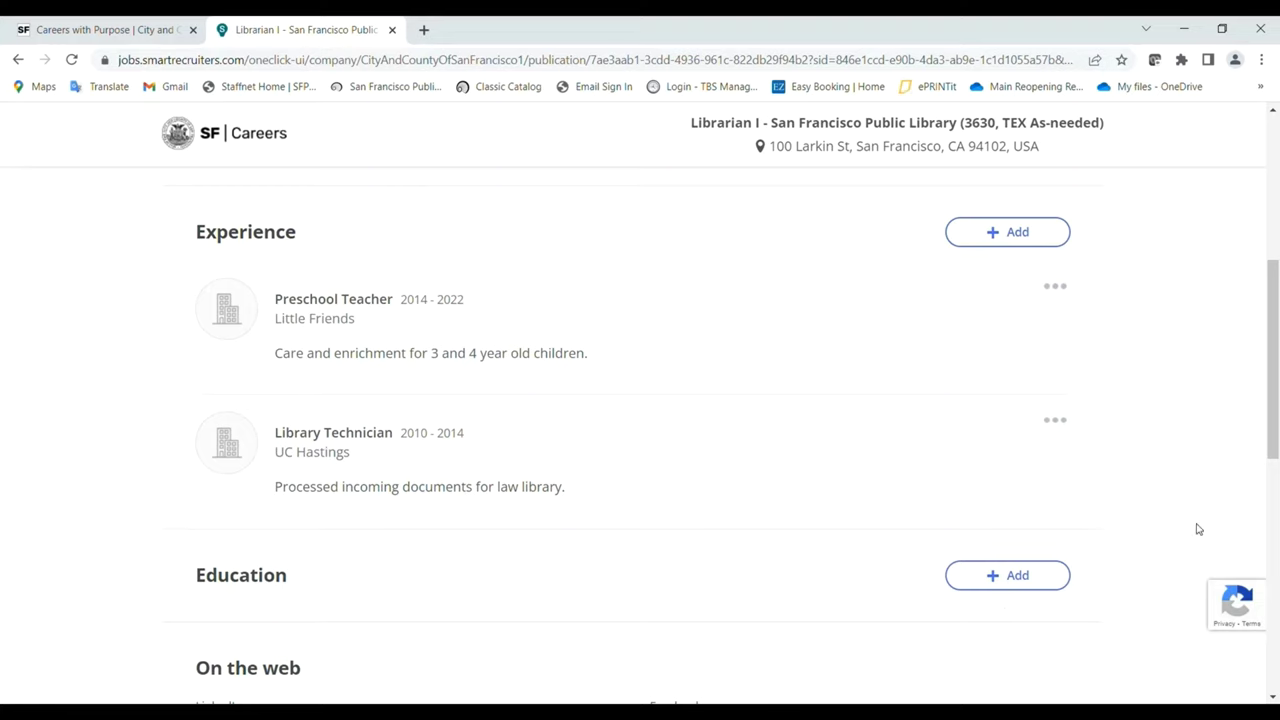
Add an education entry: San José State University, Library and Information Science, MLIS.
left_click(986, 580)
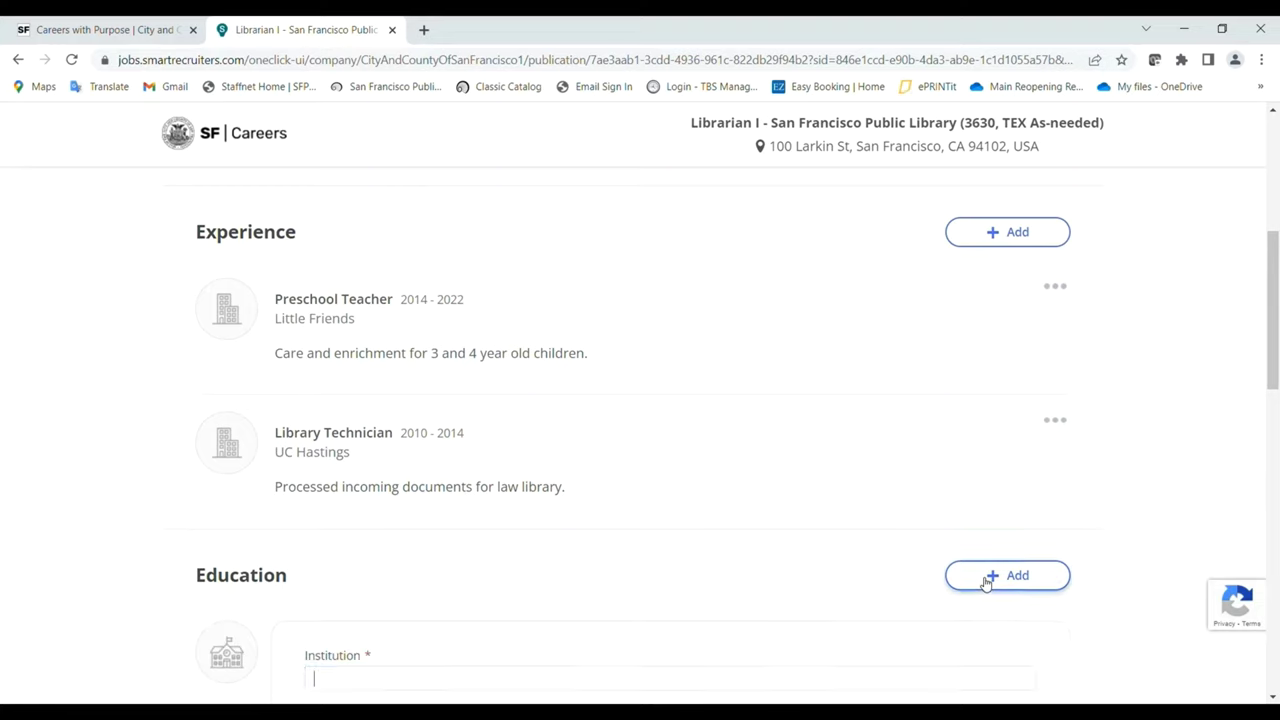
left_click_drag(1268, 383, 1257, 463)
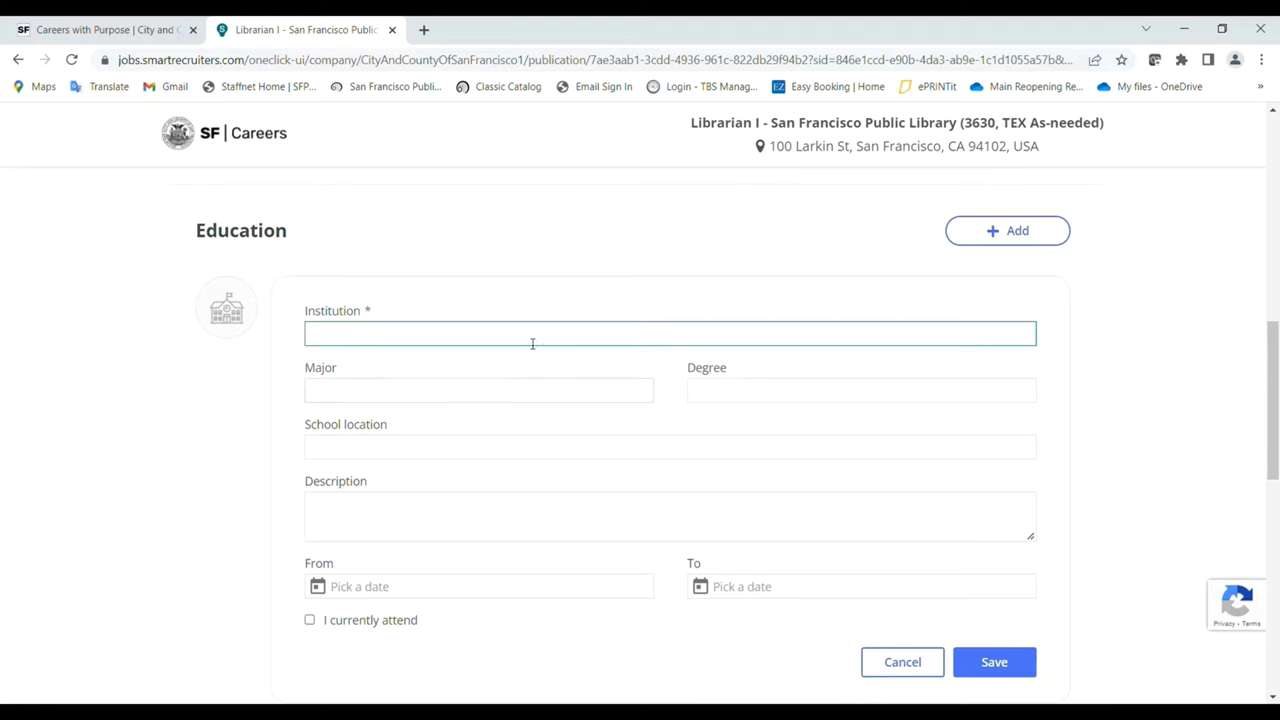
type("San Jow")
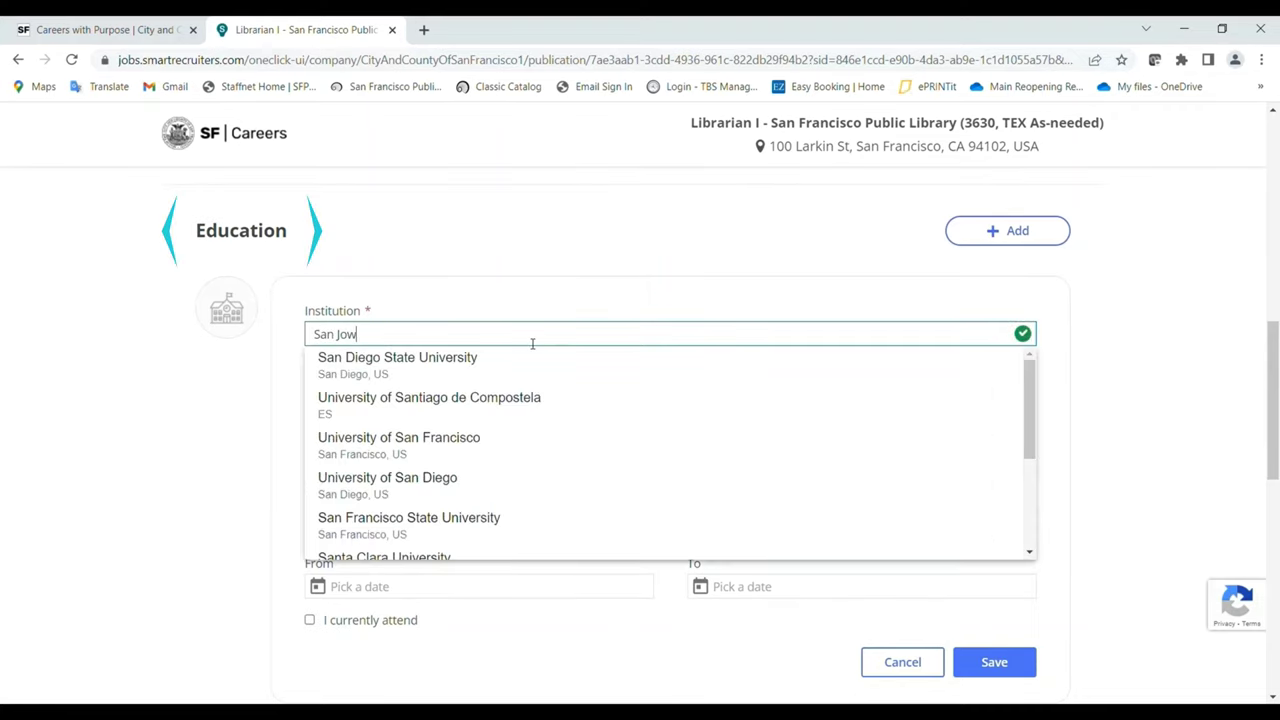
key("BackSpace")
type("se")
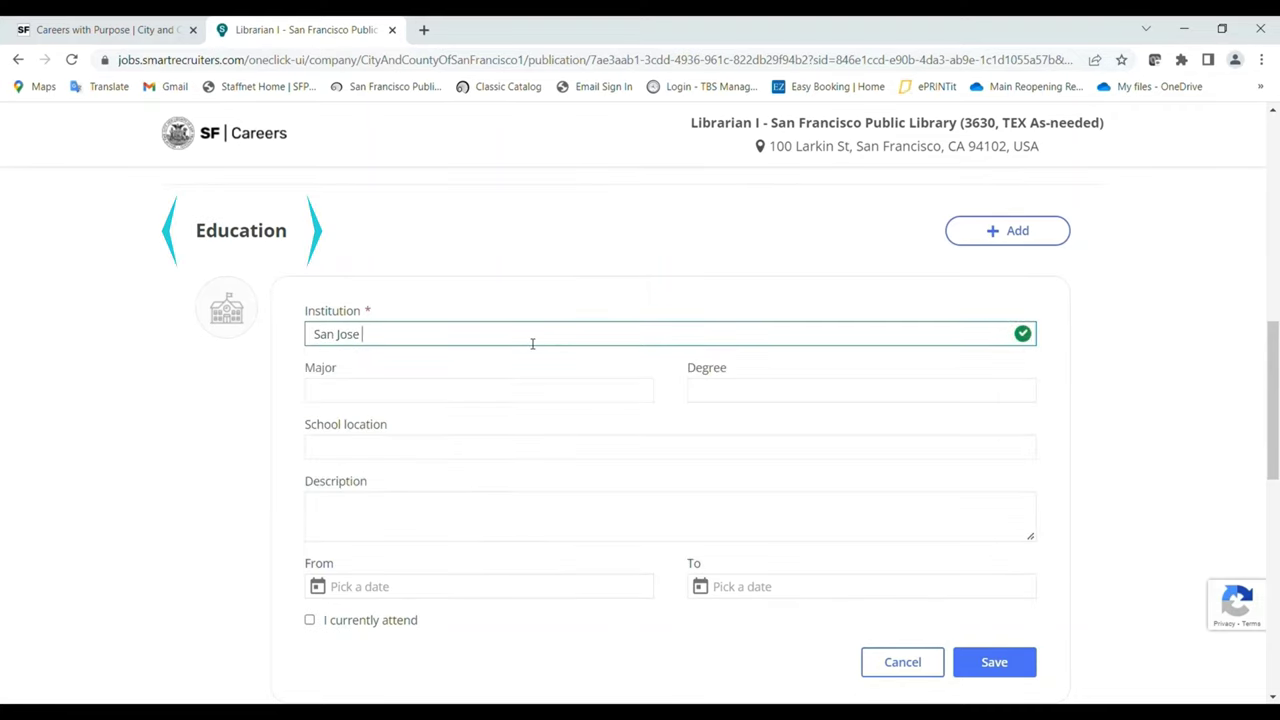
left_click(491, 369)
left_click(491, 391)
type("Library")
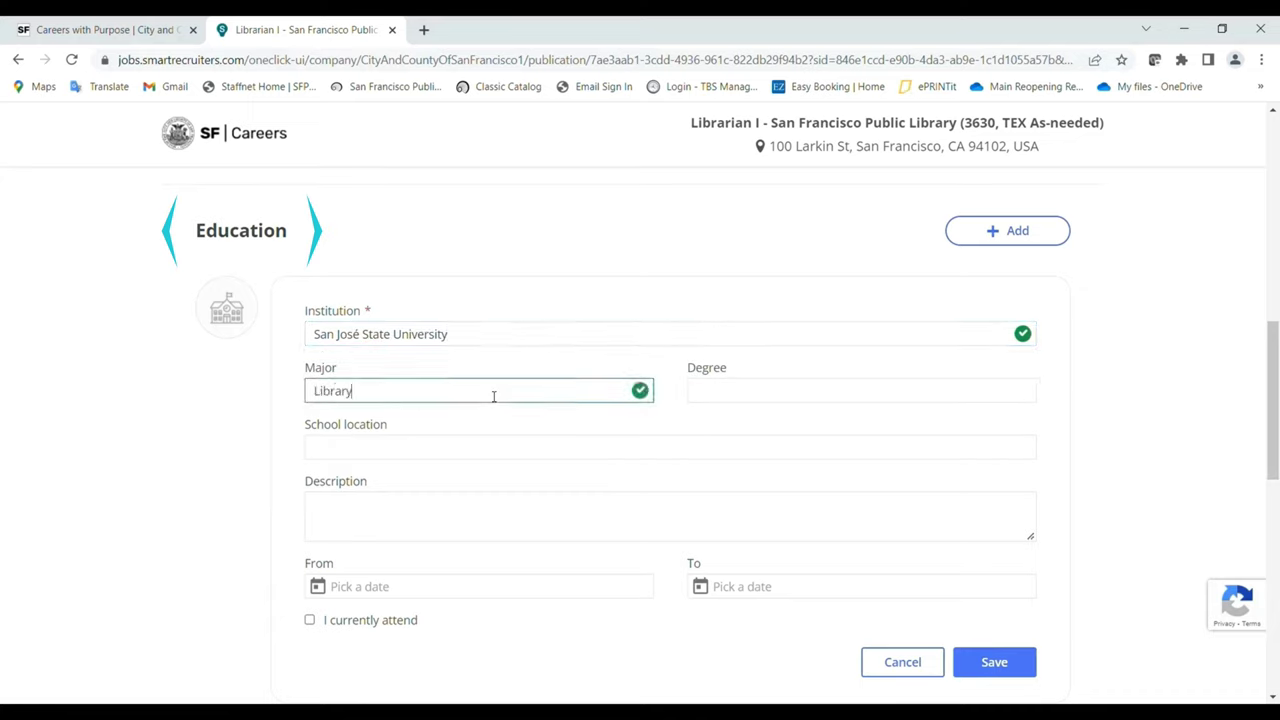
type(" and Inforam")
key("BackSpace")
key("BackSpace")
key("BackSpace")
type("mation")
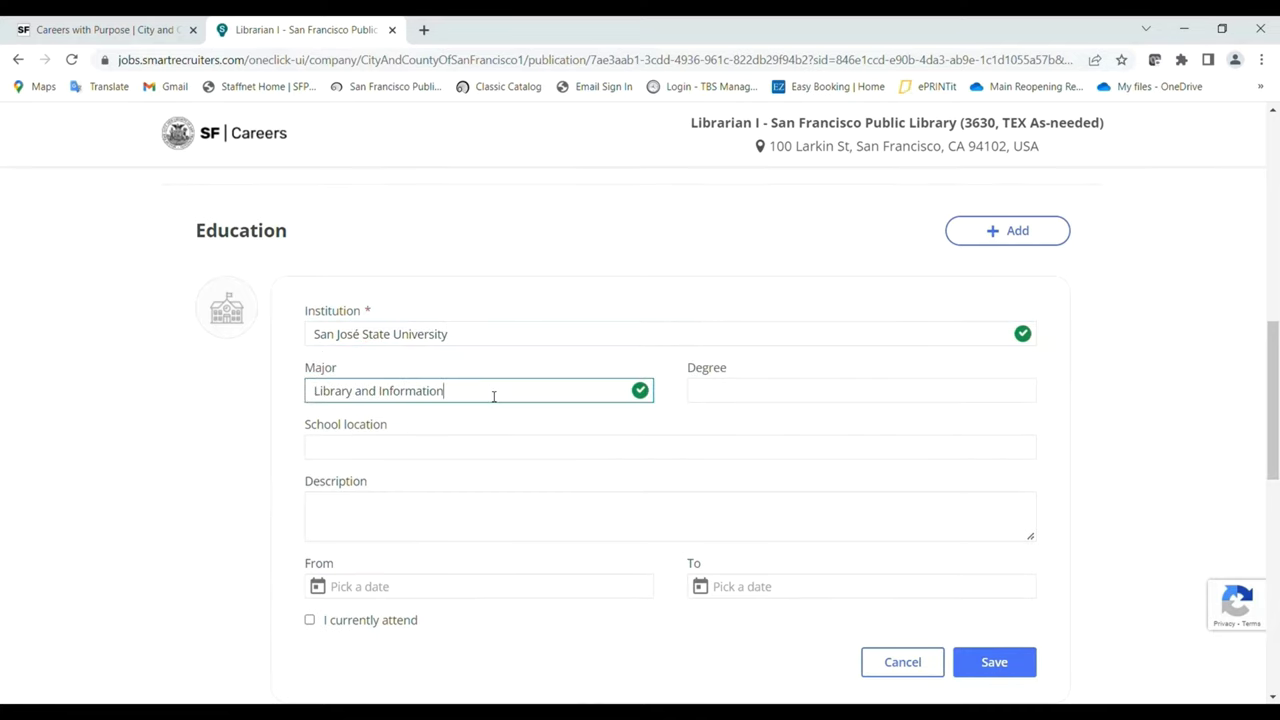
type(" Science")
key("Tab")
type("MLI")
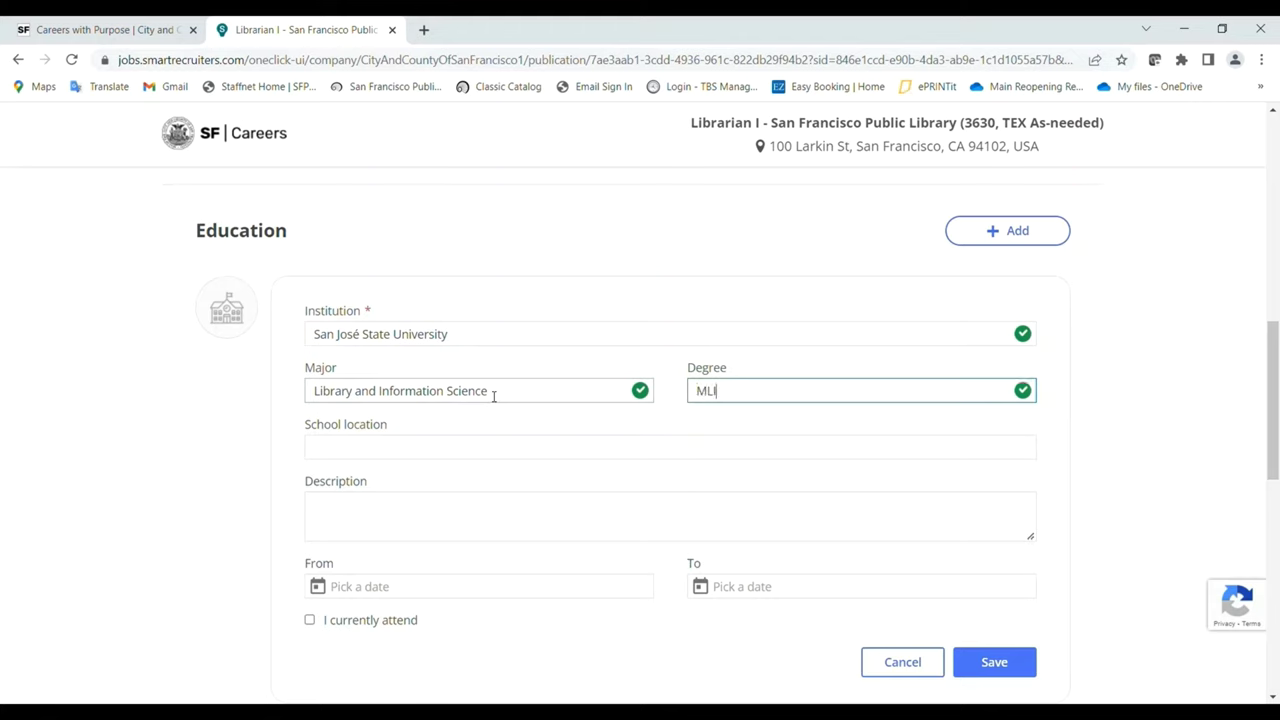
type("S")
Set the school location to San Jose, CA, US and describe graduate library science, children's services emphasis.
left_click(482, 449)
type("San Jo")
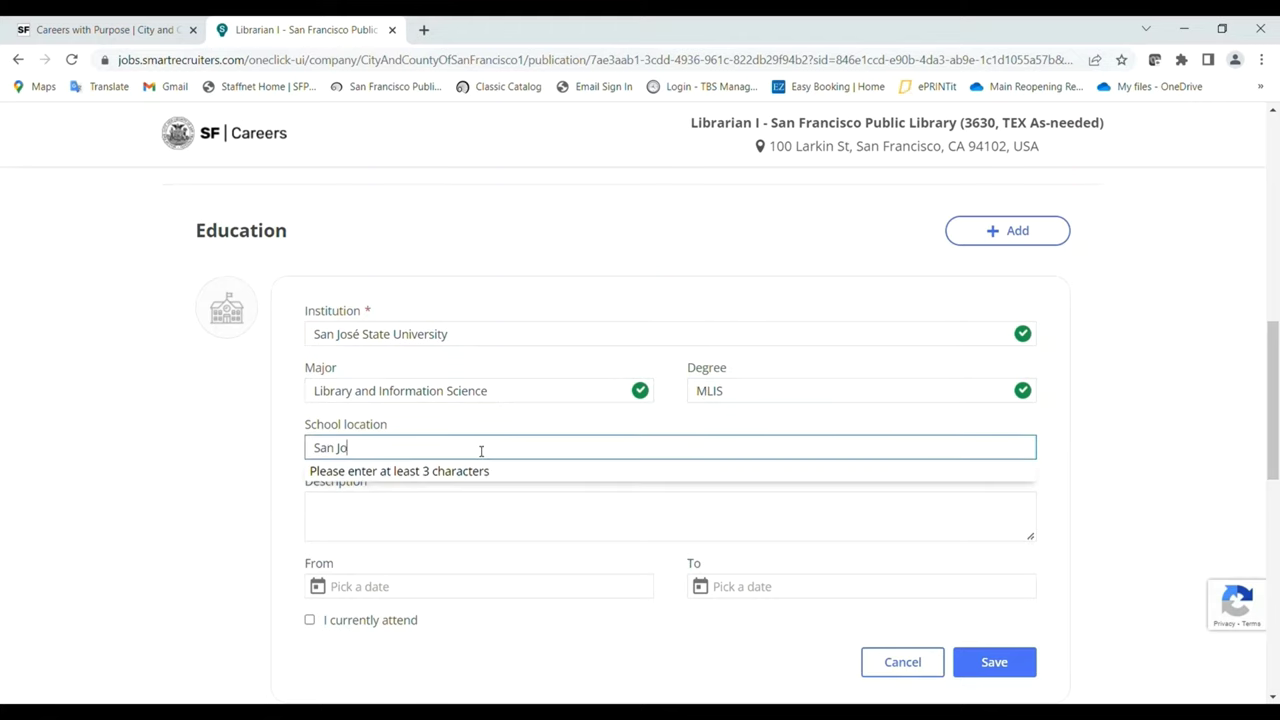
type("se")
left_click(460, 469)
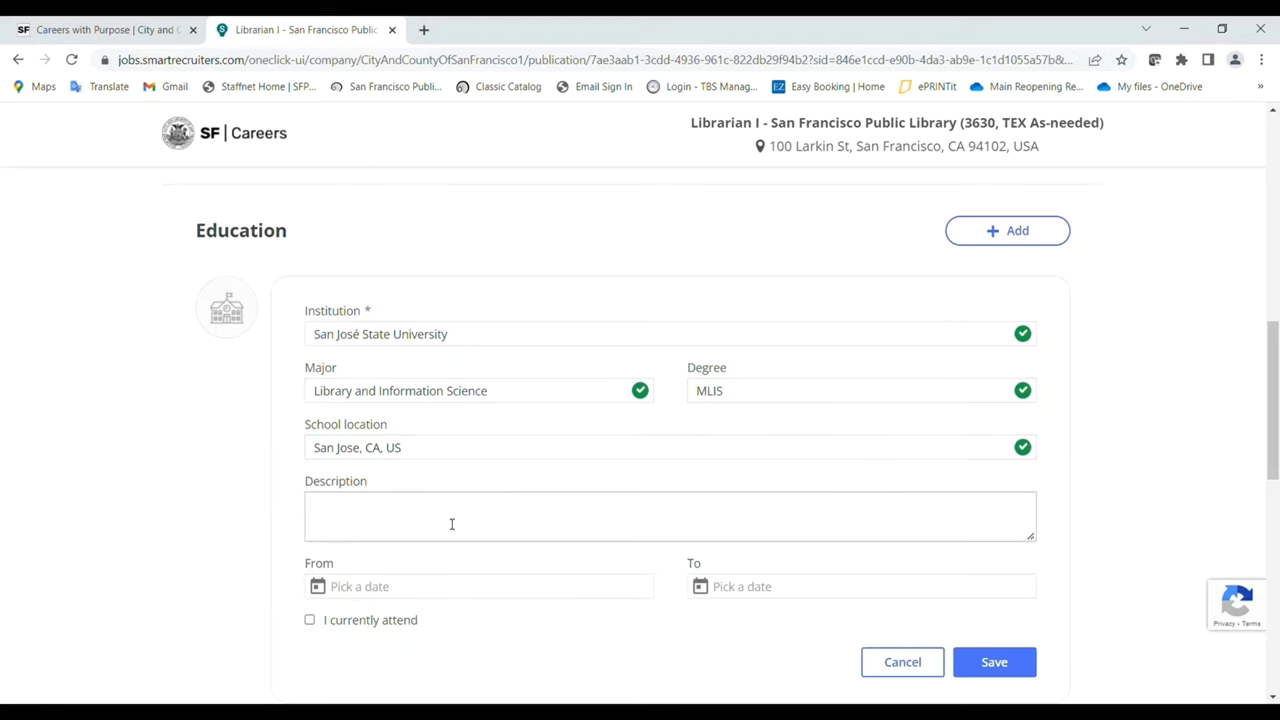
left_click(451, 524)
type("Graduate le")
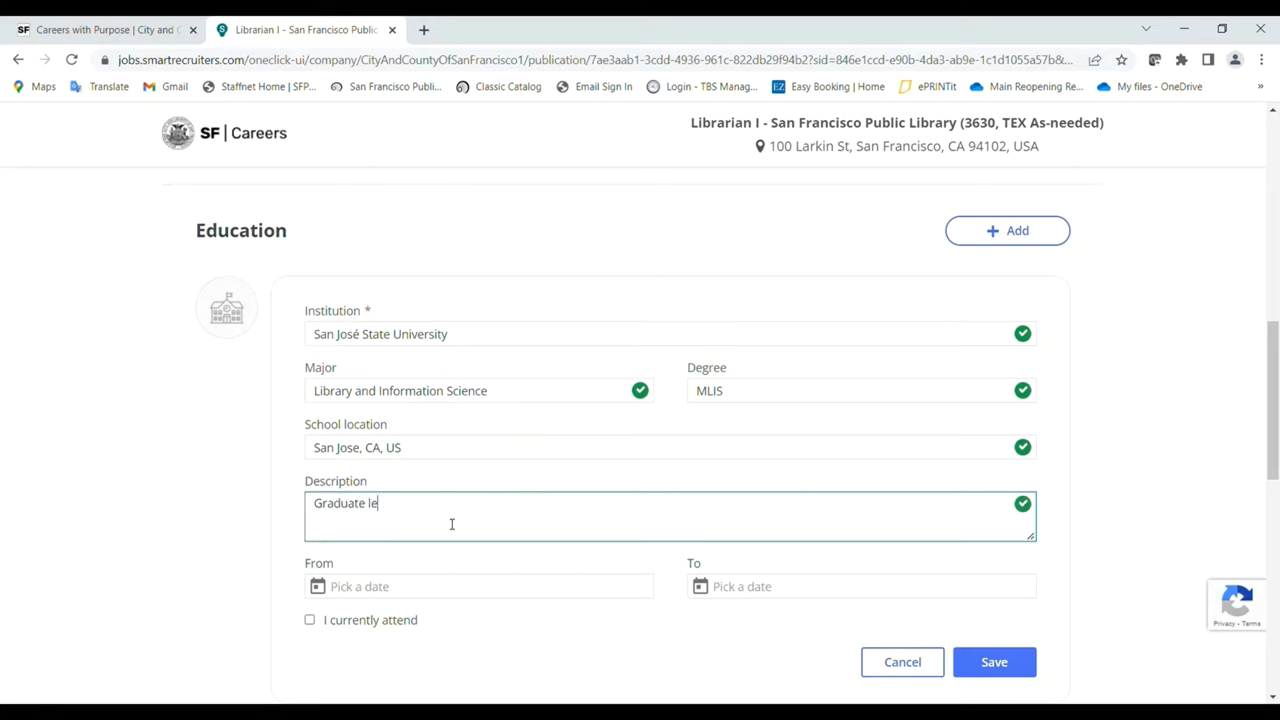
type("vel work in library science, emphasis on ch")
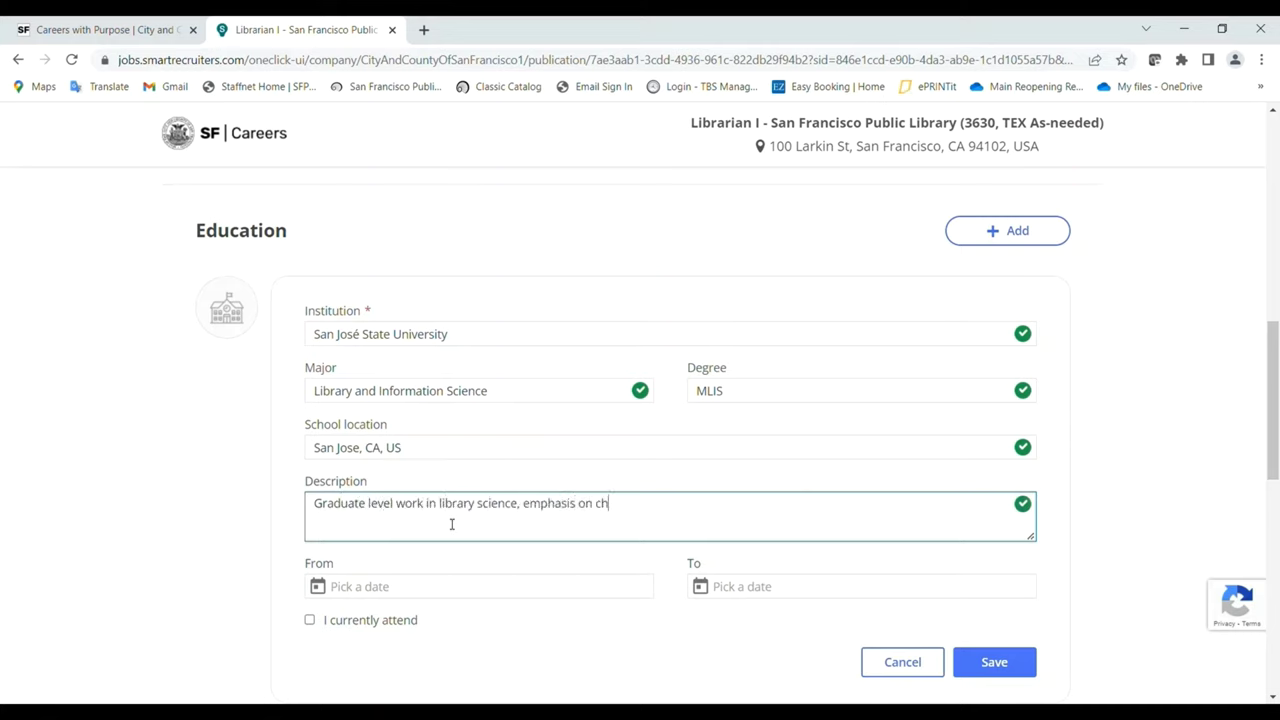
type("ildren's services")
Set the education dates to Sep 2018 through May 2021.
left_click(380, 587)
left_click(462, 476)
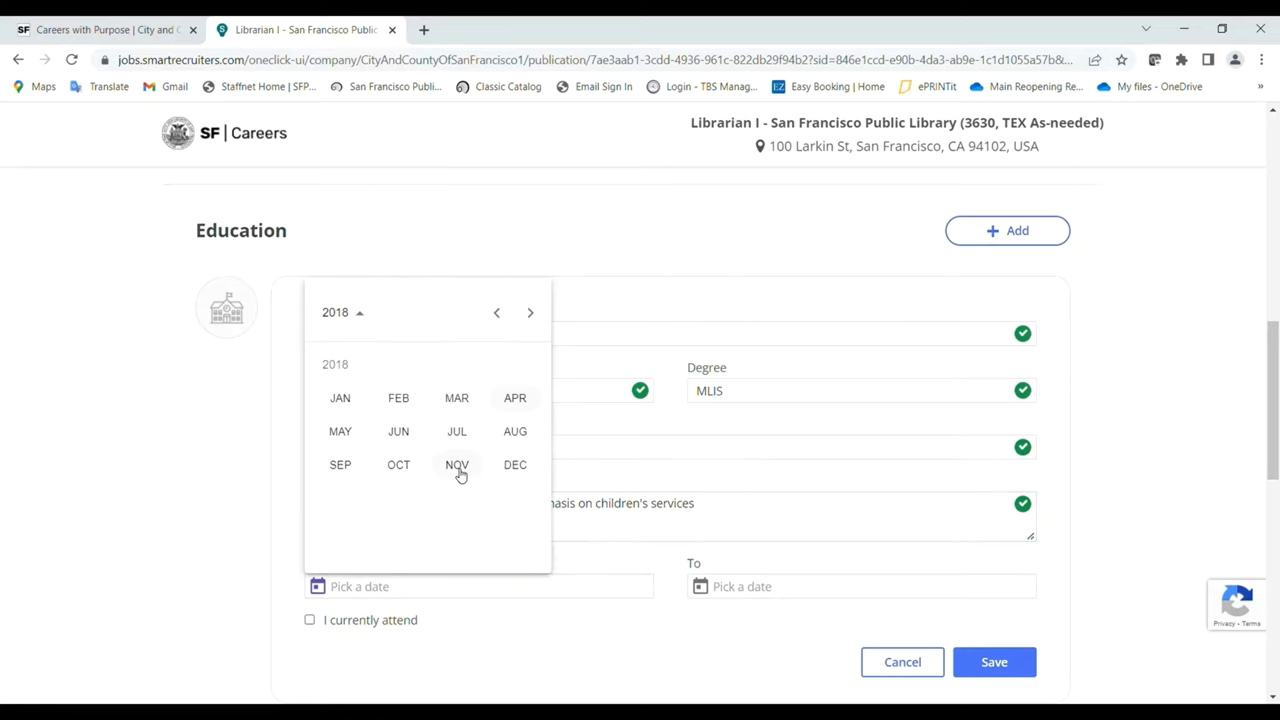
left_click(340, 465)
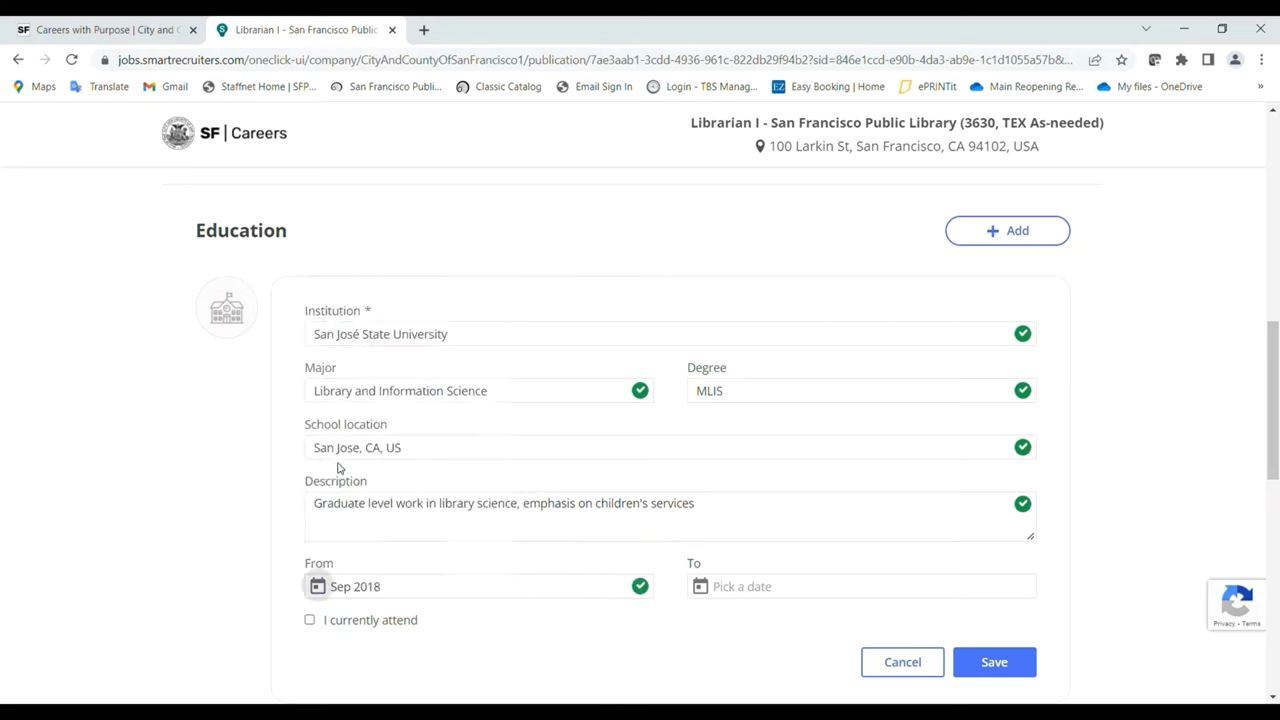
left_click(890, 588)
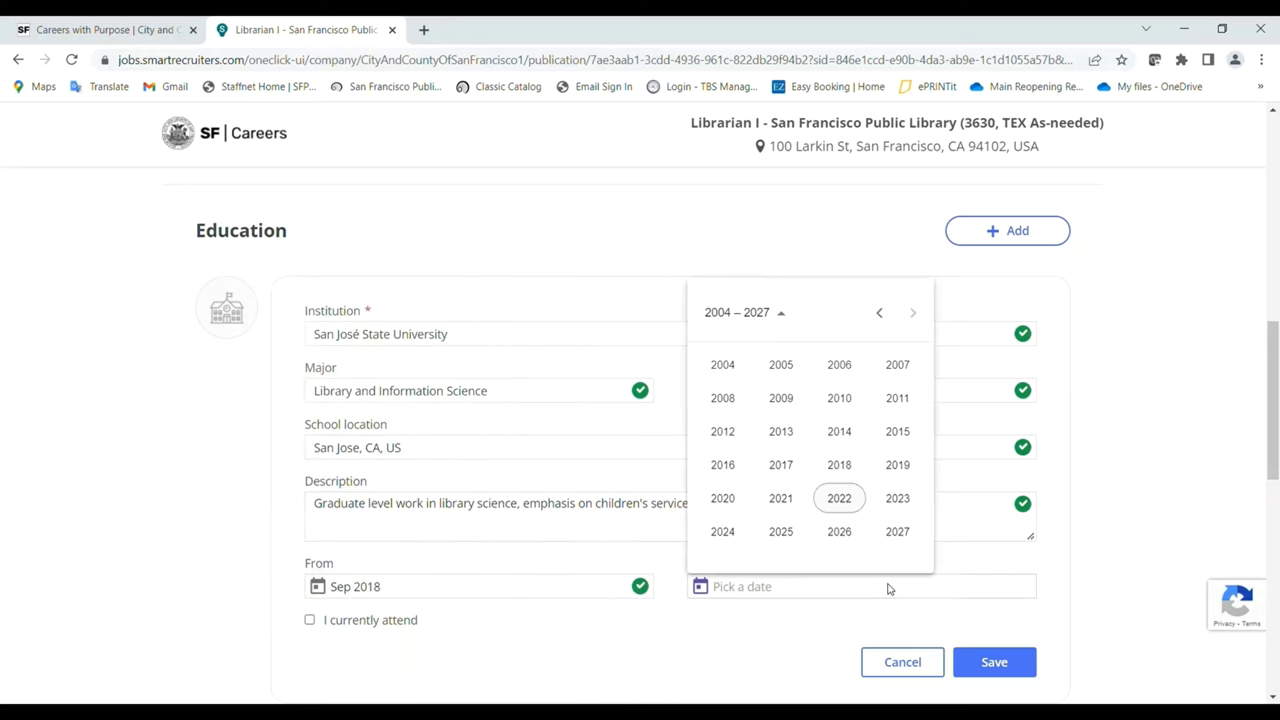
left_click(784, 500)
left_click(722, 432)
scroll(900, 480, "down", 2)
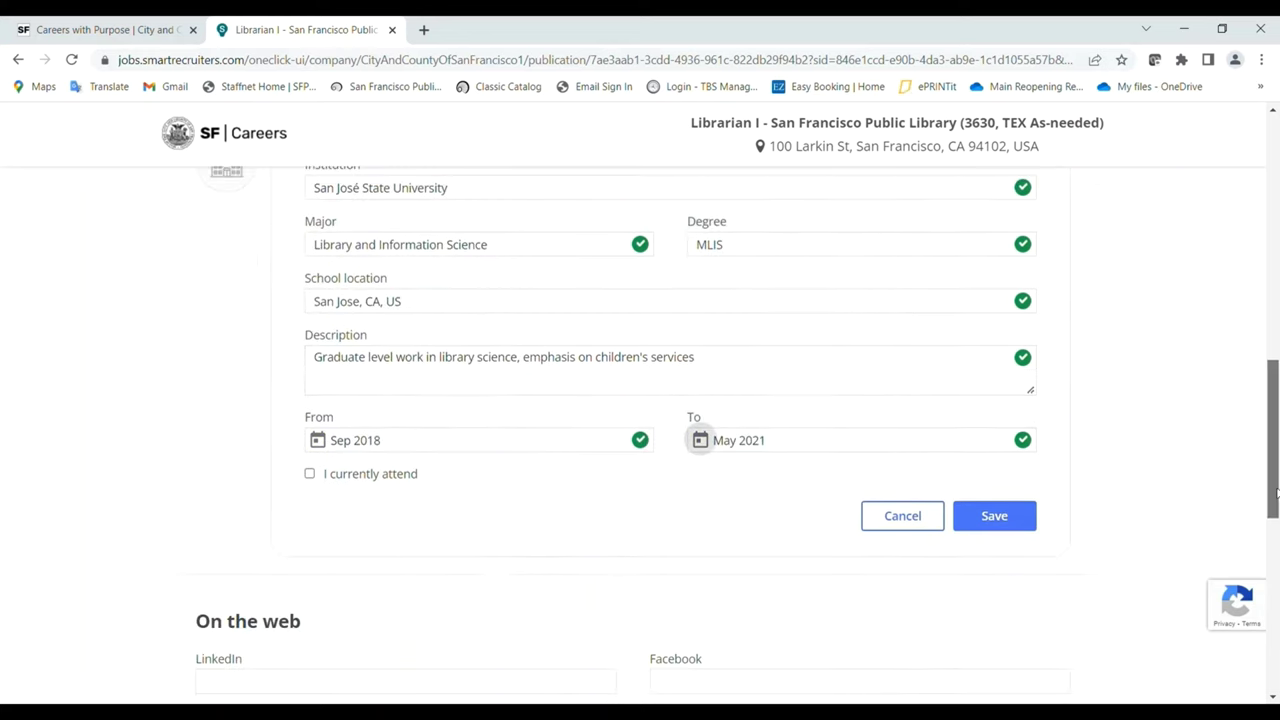
Save the education entry and write 'For training purposes only.' to the hiring manager.
left_click(996, 518)
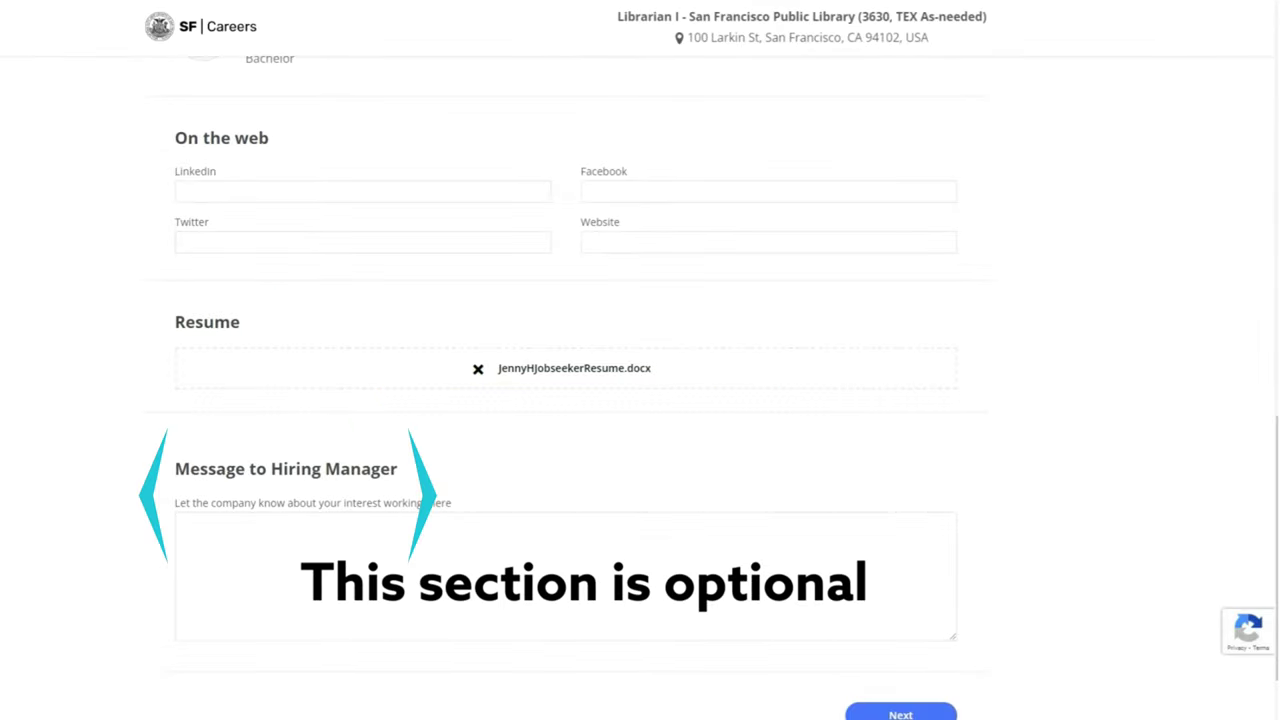
left_click(548, 609)
type("For training purp")
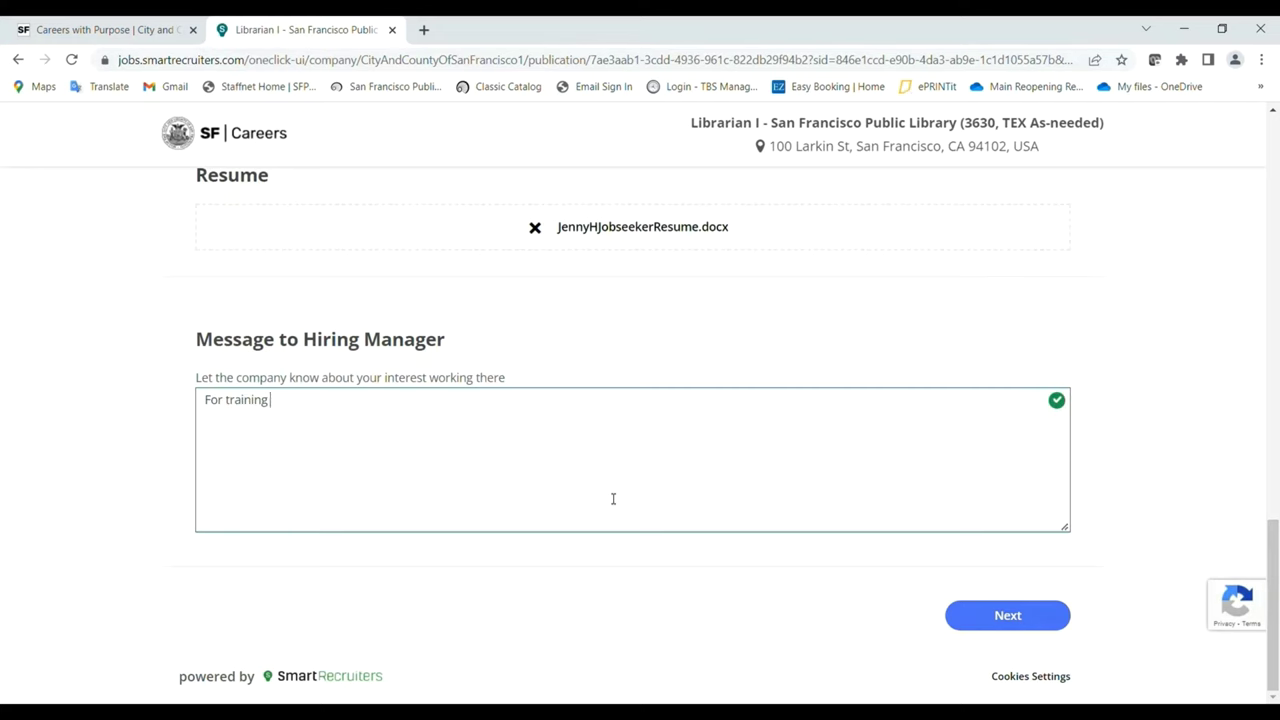
type("oses only.")
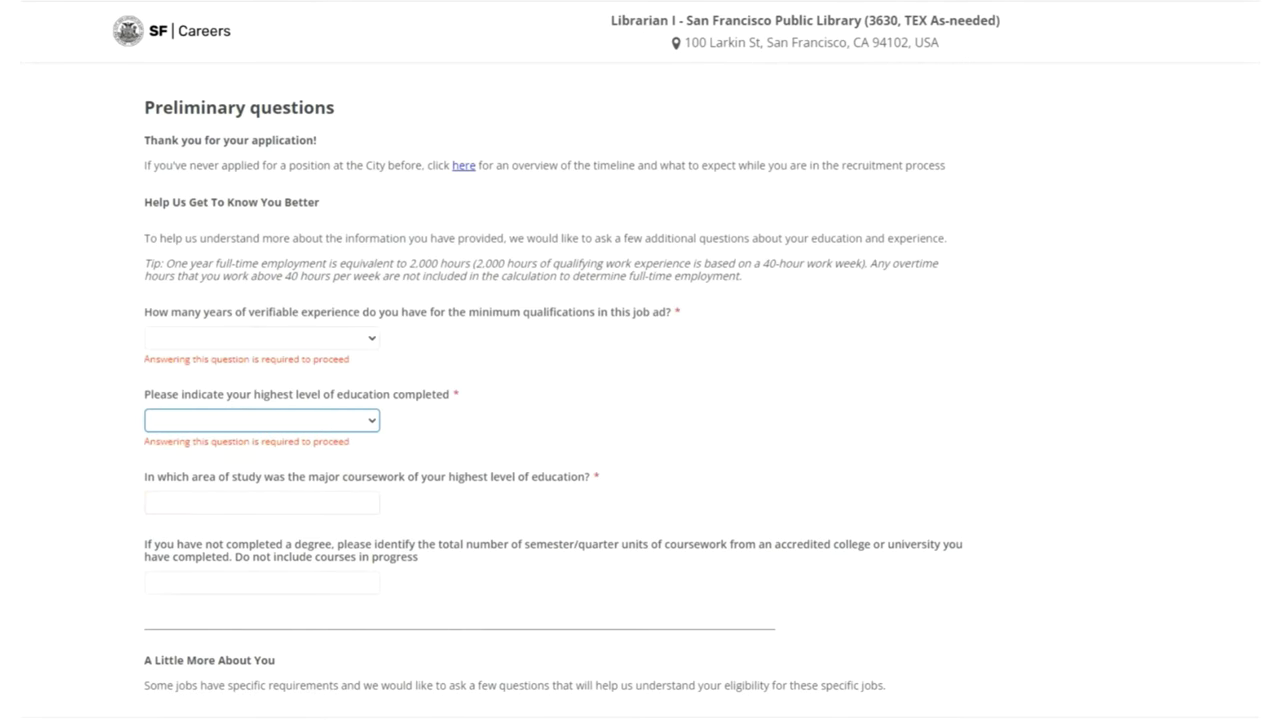
Answer 1 year (2,000-3,999 hours) experience, Master's Degree, and Library and Information Science coursework.
left_click(262, 338)
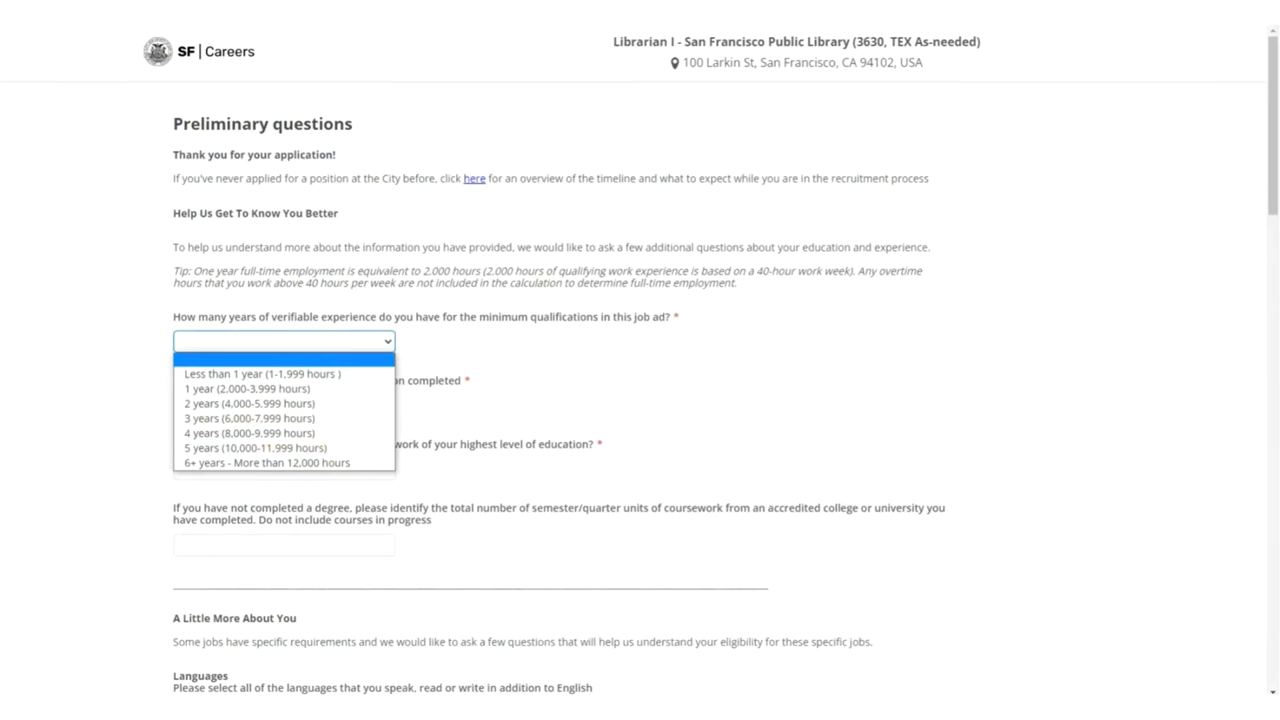
left_click(249, 403)
left_click(284, 403)
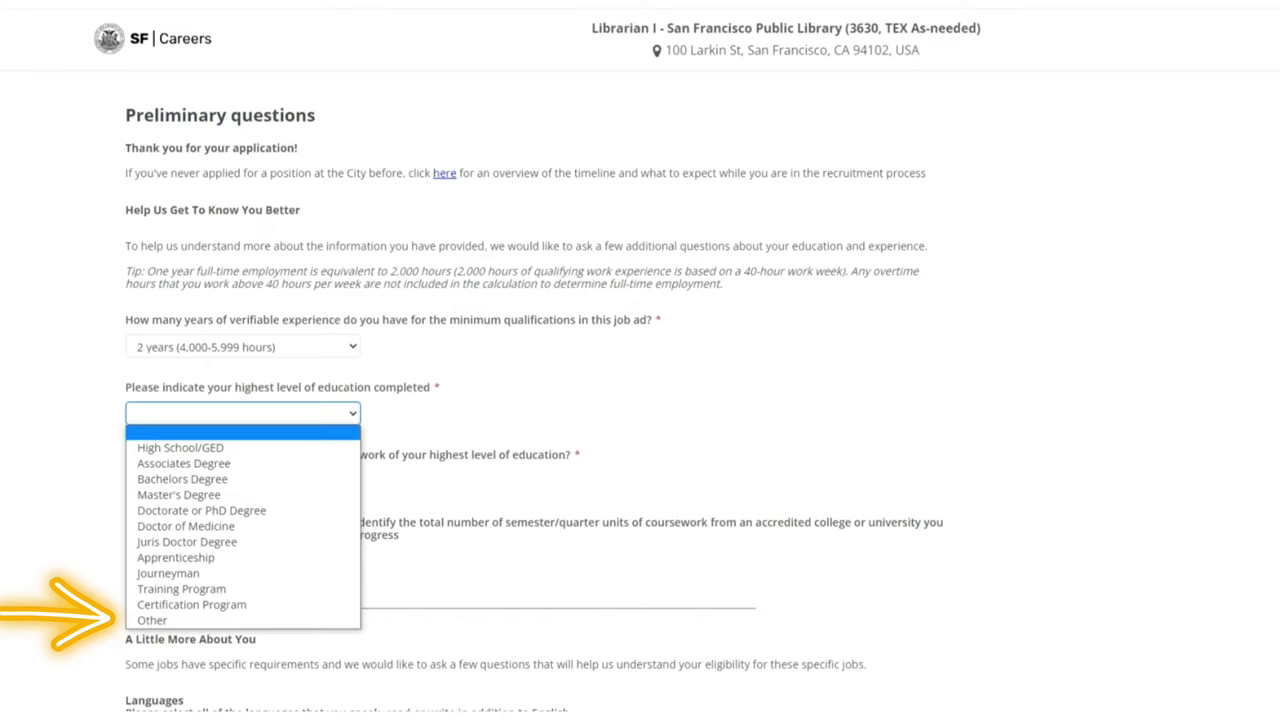
type("Information Scie")
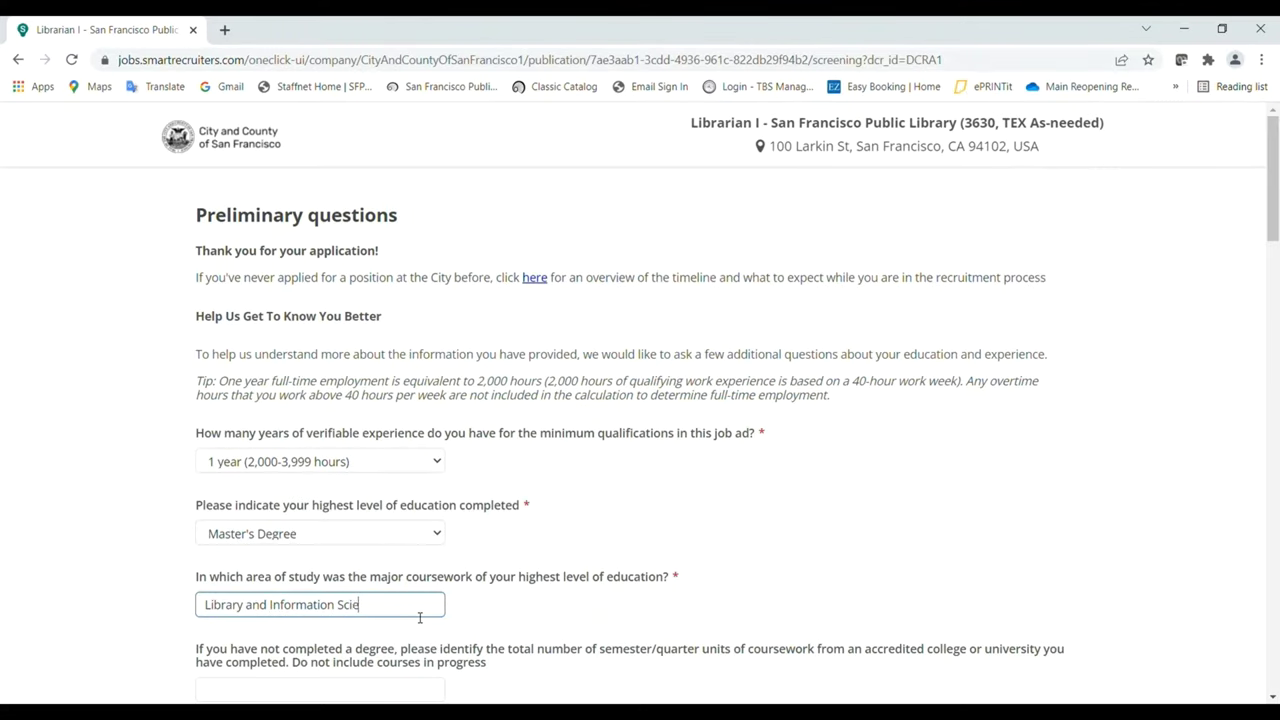
type("nce")
left_click_drag(1274, 220, 1275, 292)
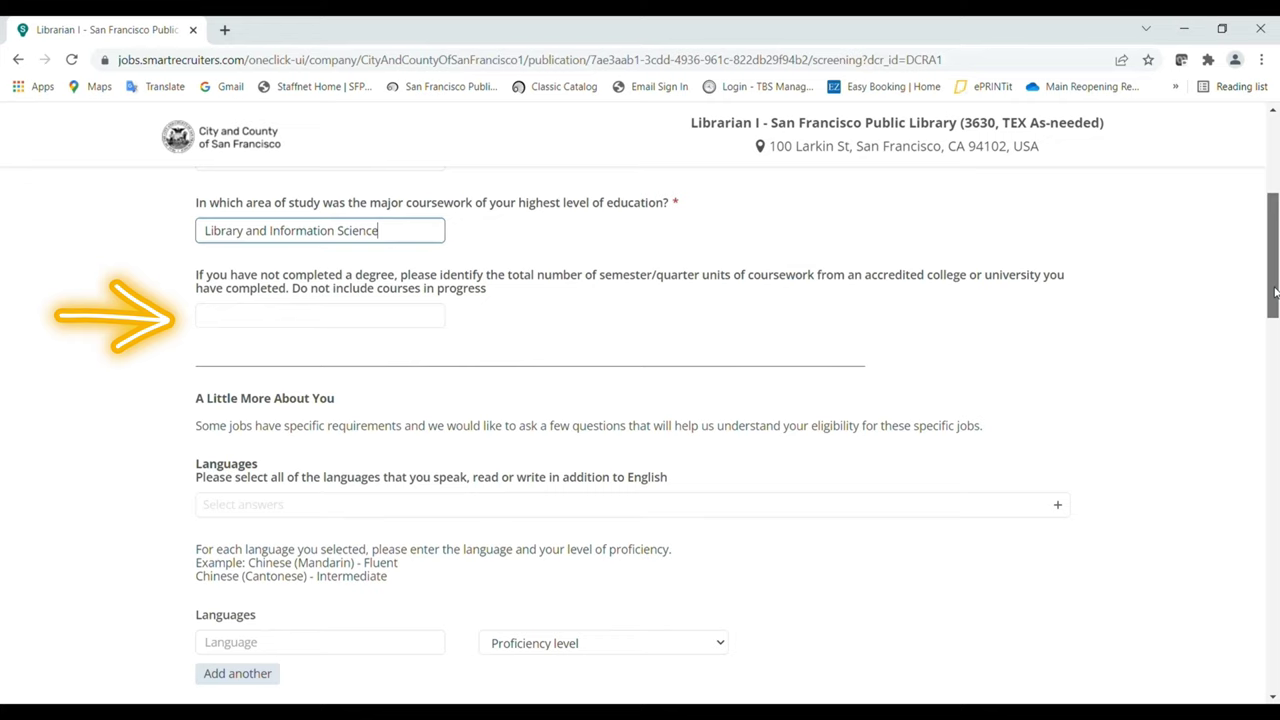
Select Spanish as an additional spoken language and enter Spanish in the proficiency row.
scroll(1120, 291, "down", 1)
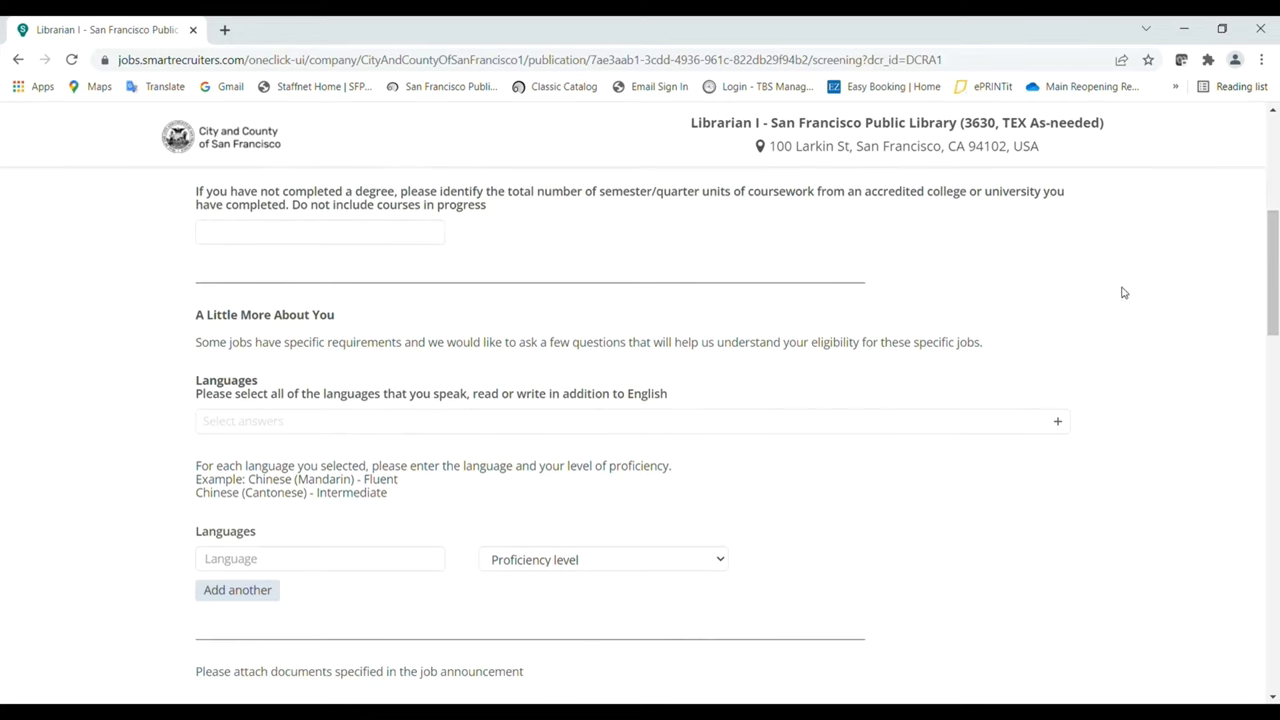
left_click(684, 425)
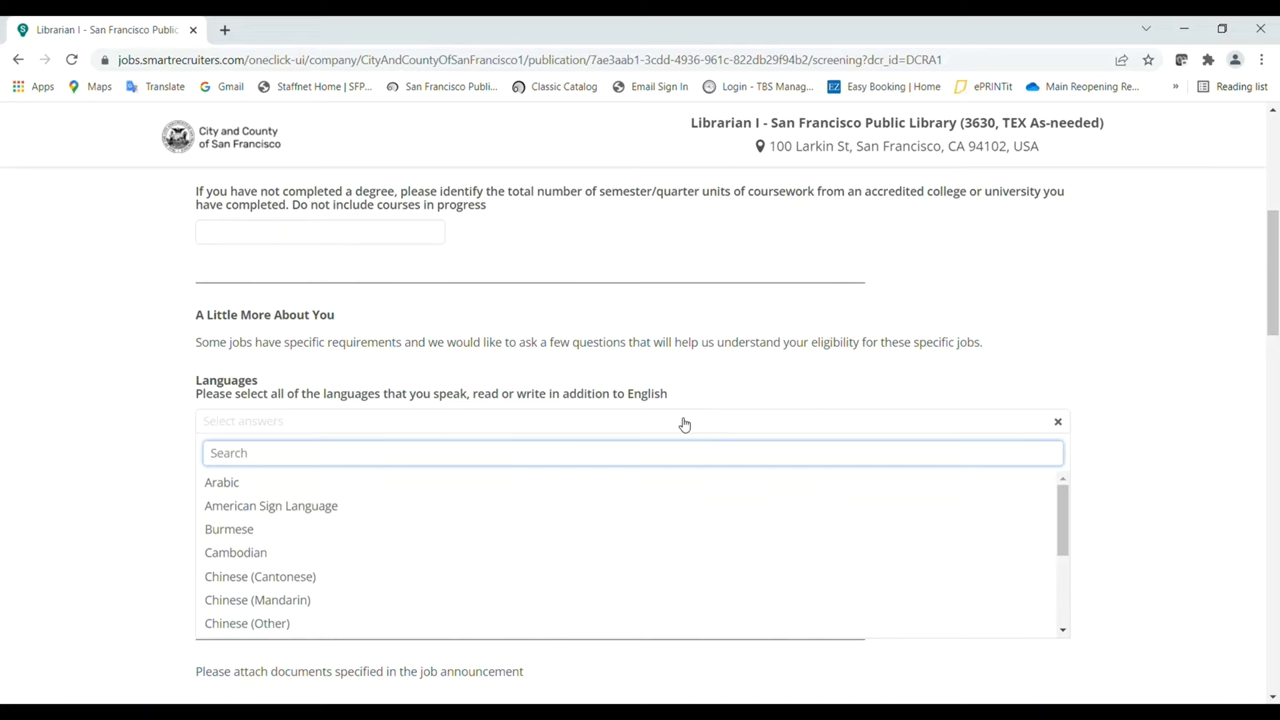
type("Spanish")
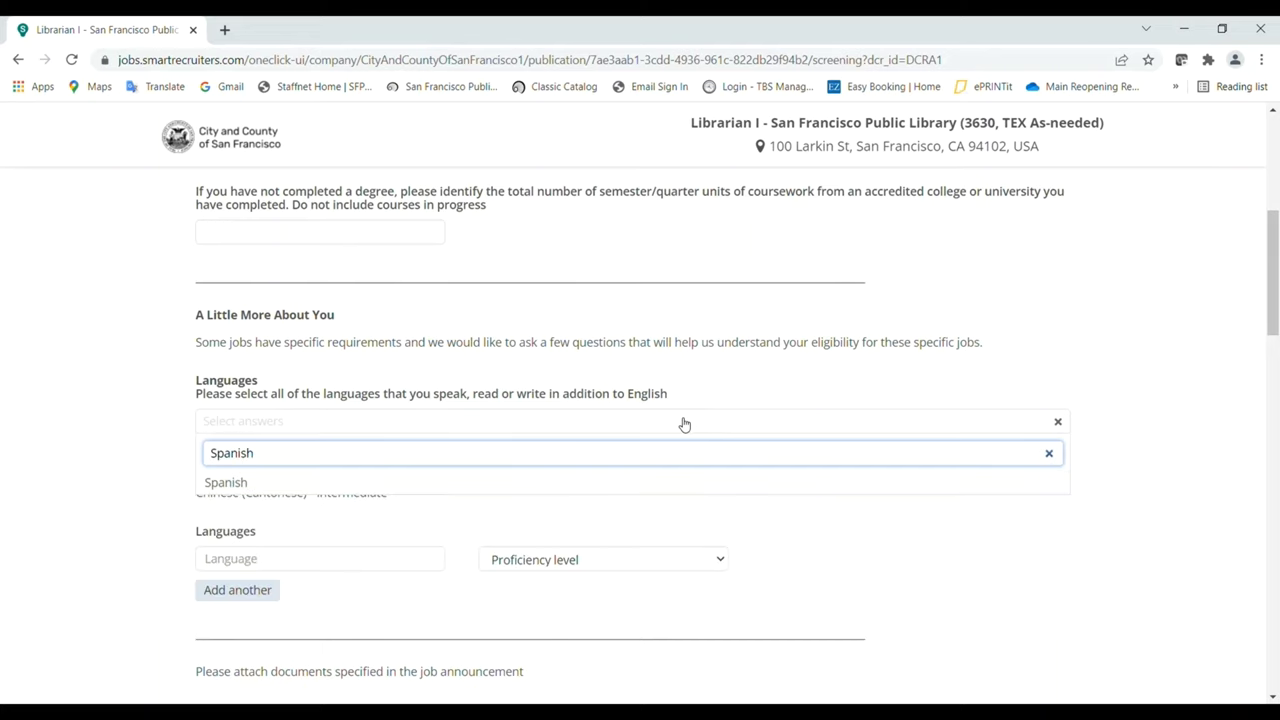
left_click(654, 484)
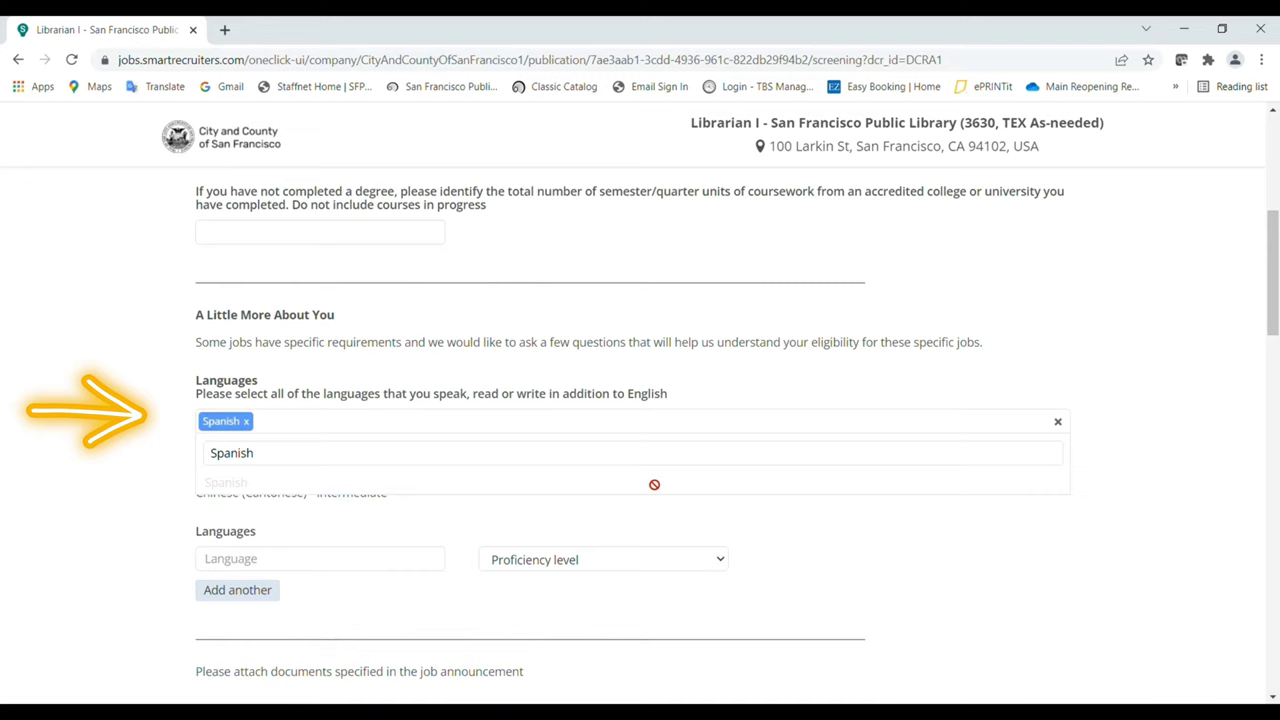
left_click(1040, 545)
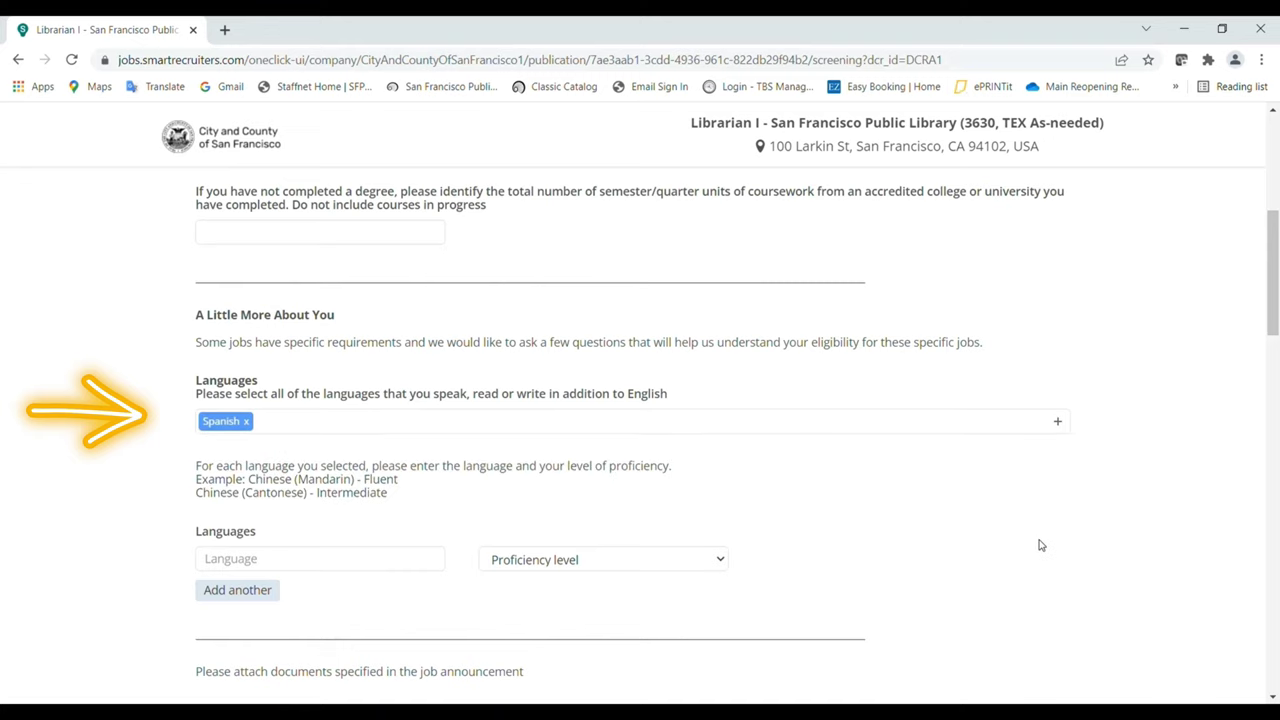
left_click(413, 563)
type("Spanish")
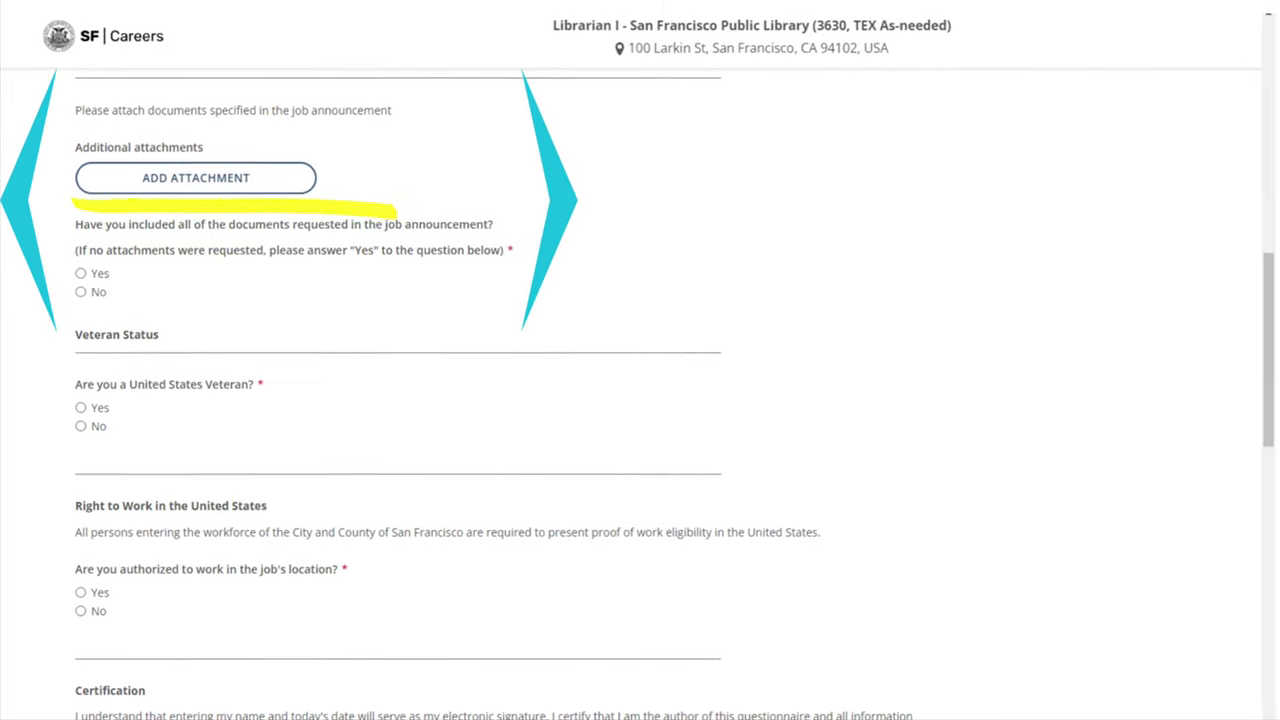
Answer Yes to documents included, No to veteran status, and Yes to work authorization.
left_click(80, 276)
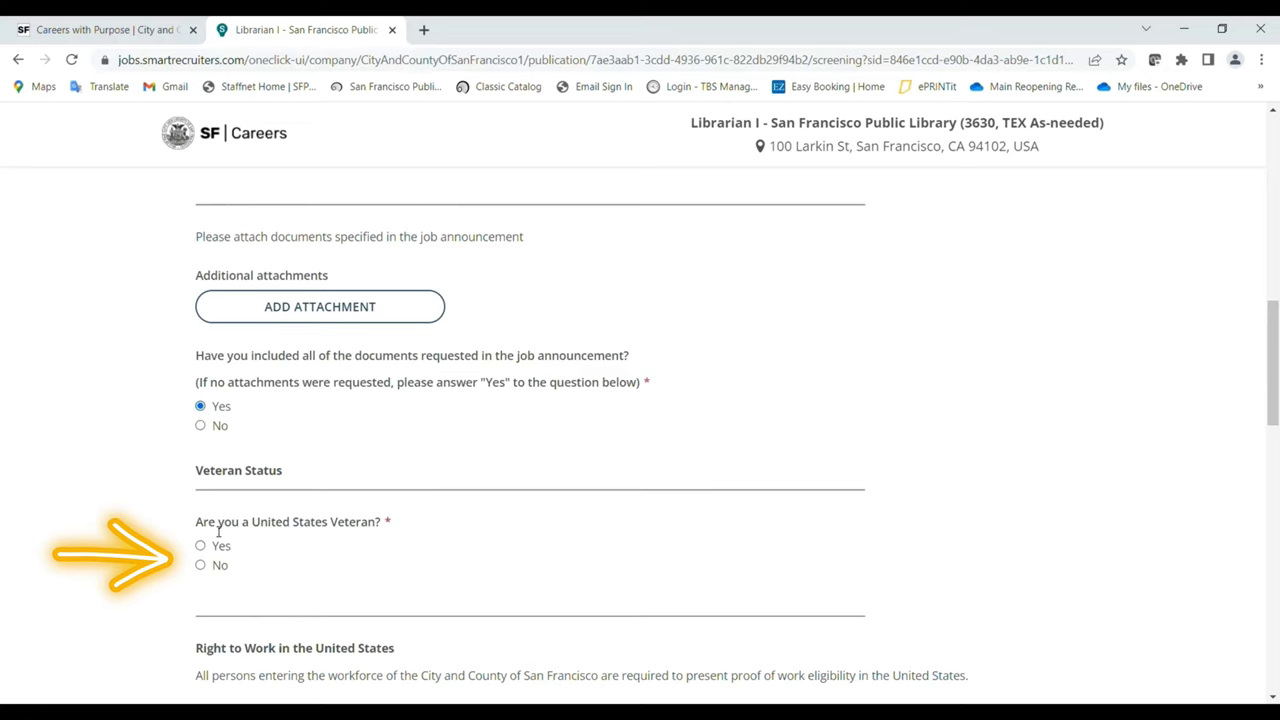
left_click(200, 566)
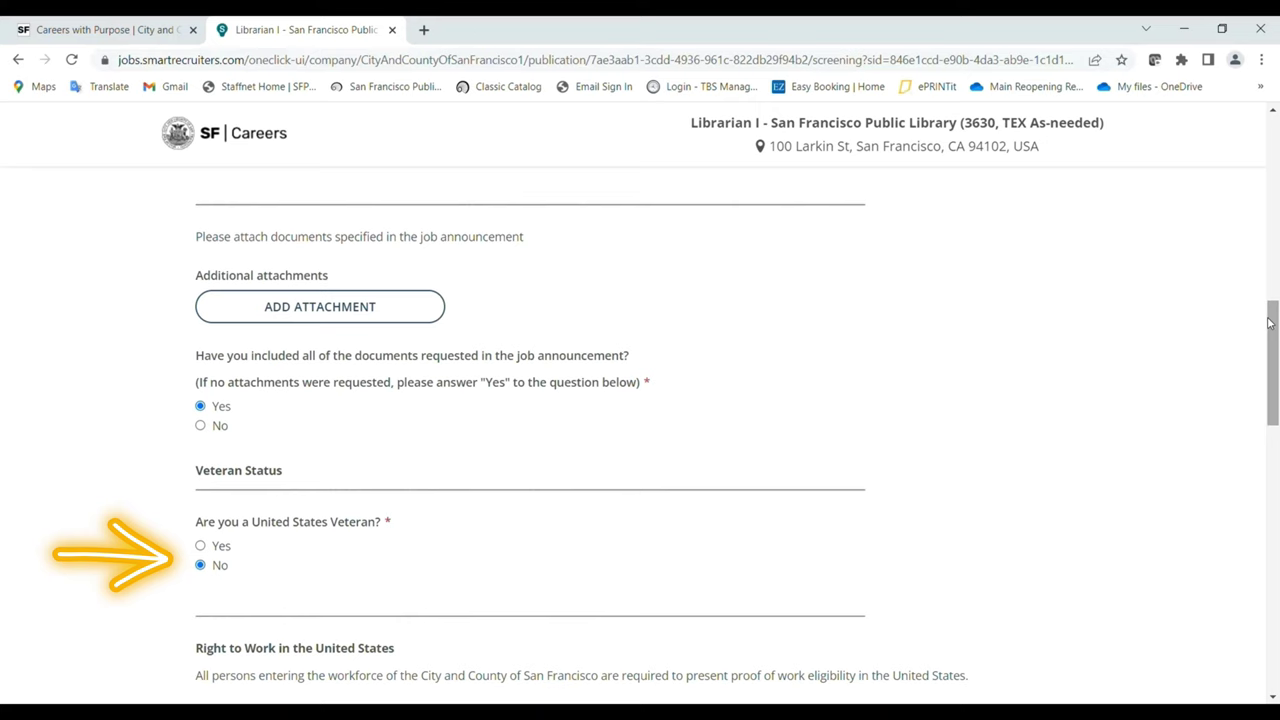
left_click_drag(1270, 322, 1275, 390)
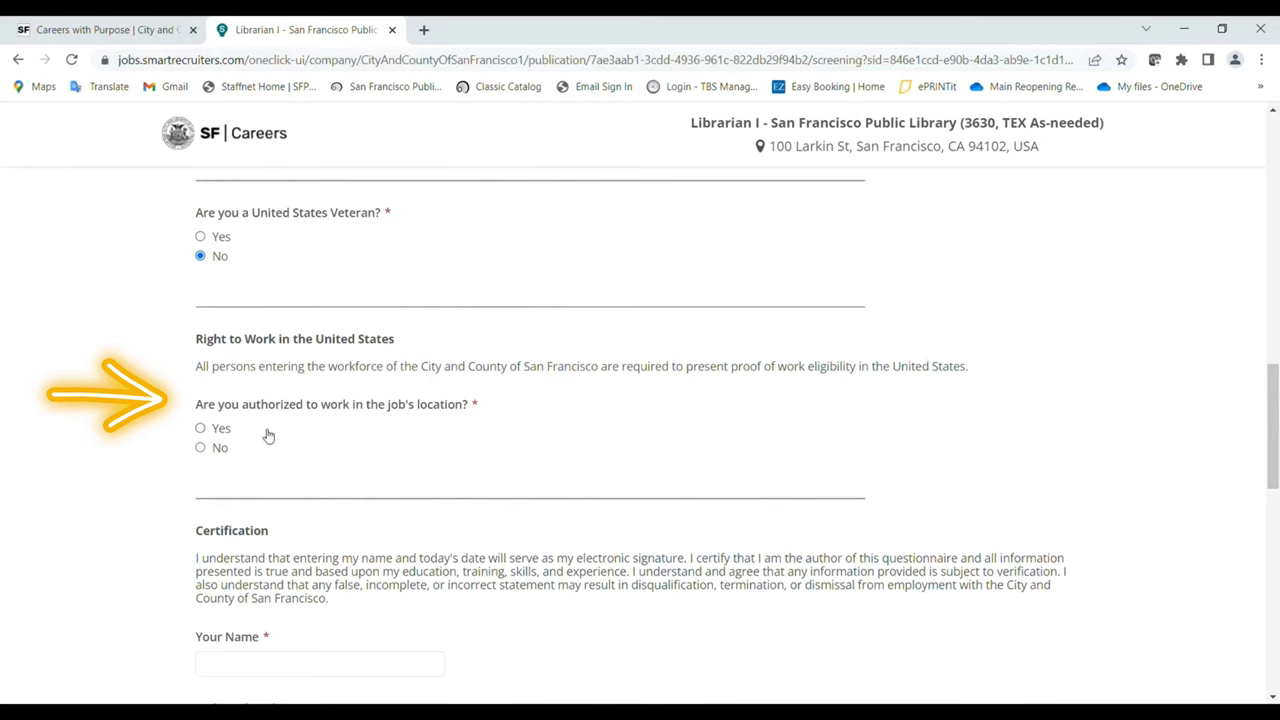
left_click(201, 429)
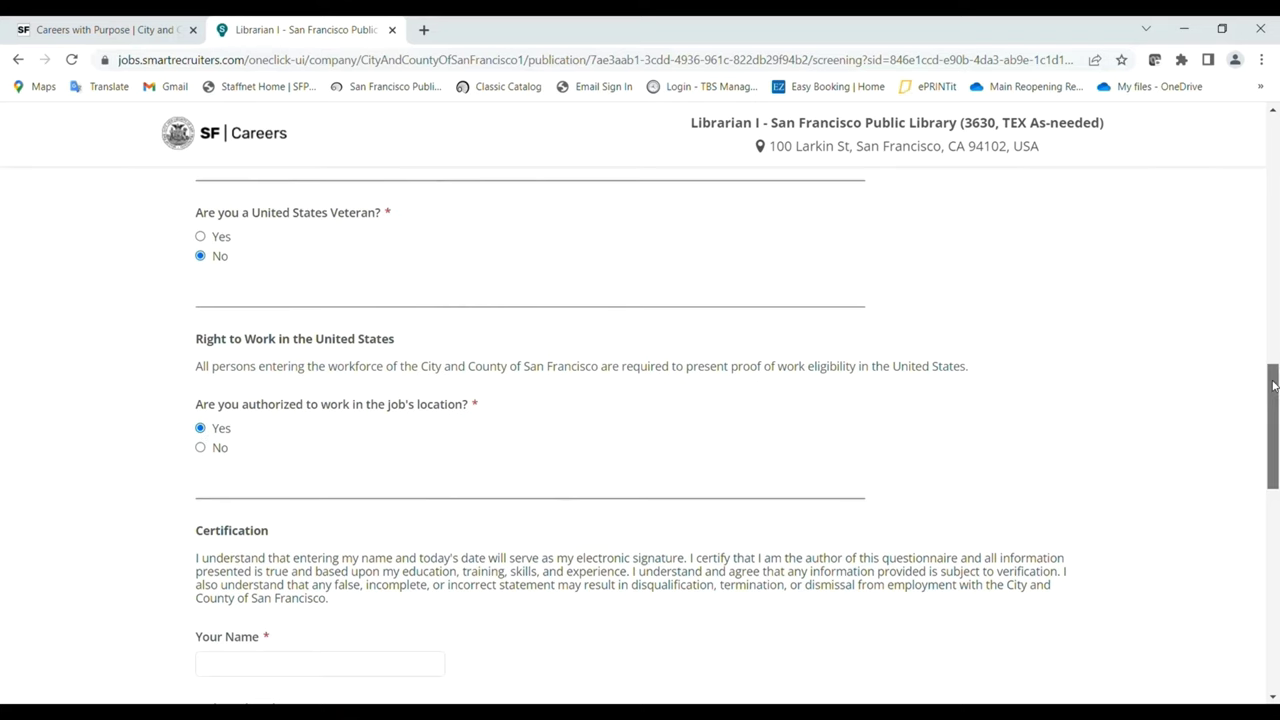
left_click_drag(1274, 378, 1274, 428)
Sign the certification with the applicant's full name and the date April 24, 2022.
left_click(270, 421)
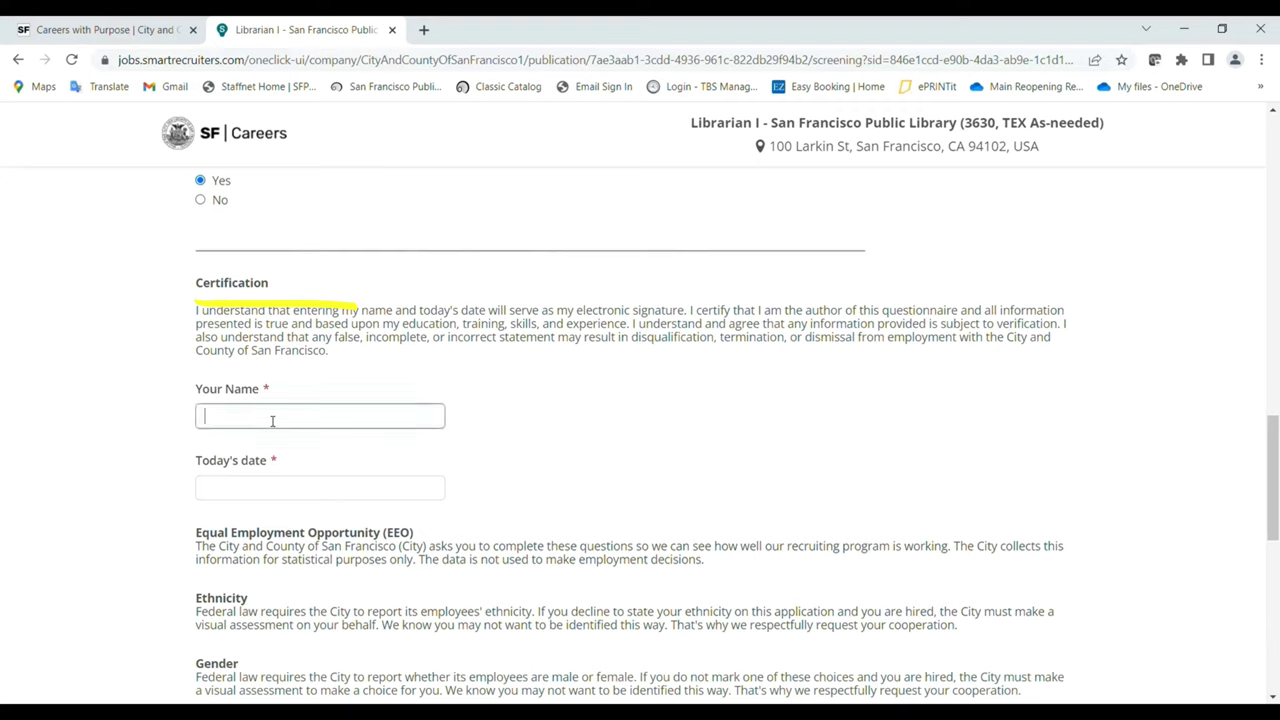
type("Jenny Jobseeker")
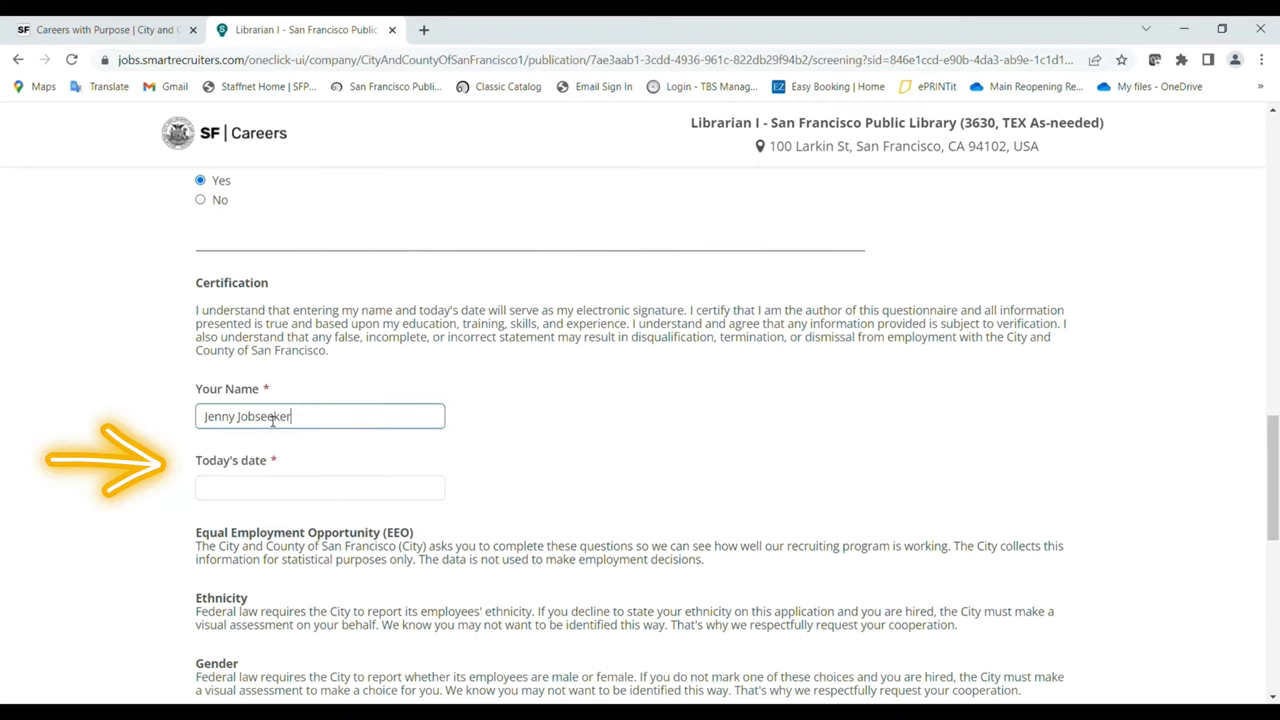
key("Tab")
type("Ar")
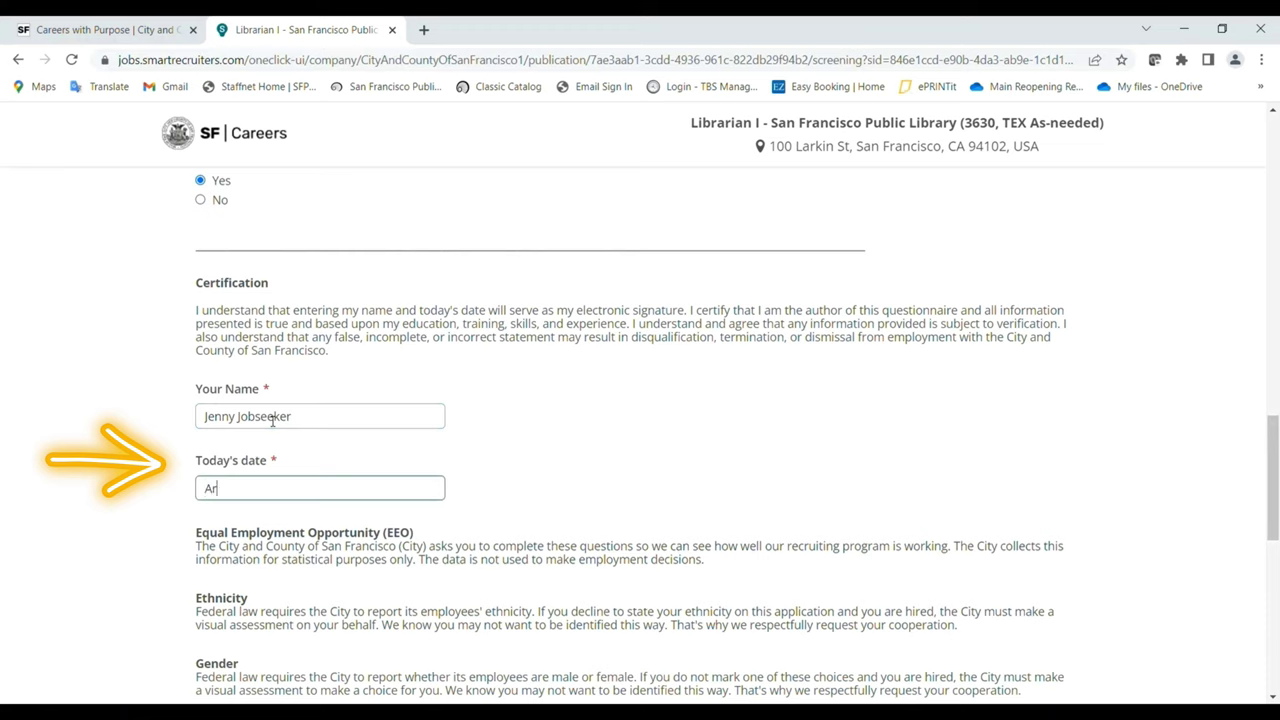
type("pril 24, 2022")
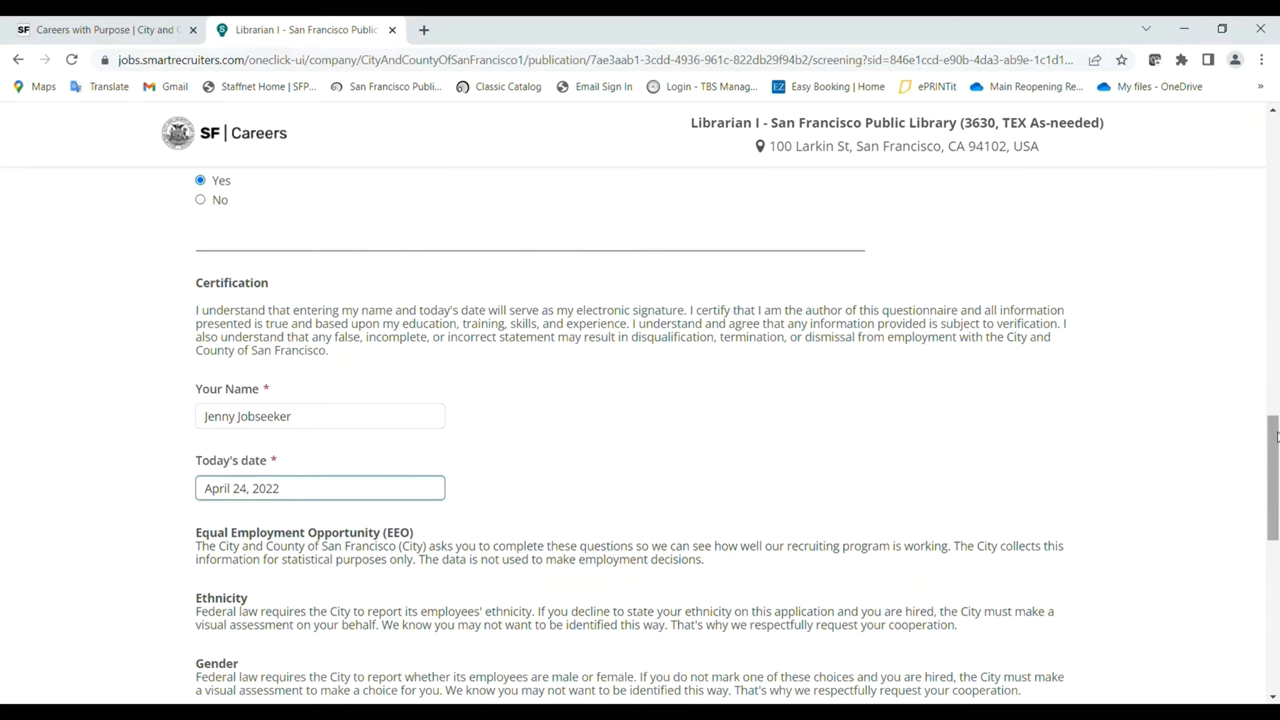
left_click_drag(1275, 437, 1276, 530)
Set gender to Female, answer the race/ethnicity question, and accept the personal data processing consent.
left_click(436, 452)
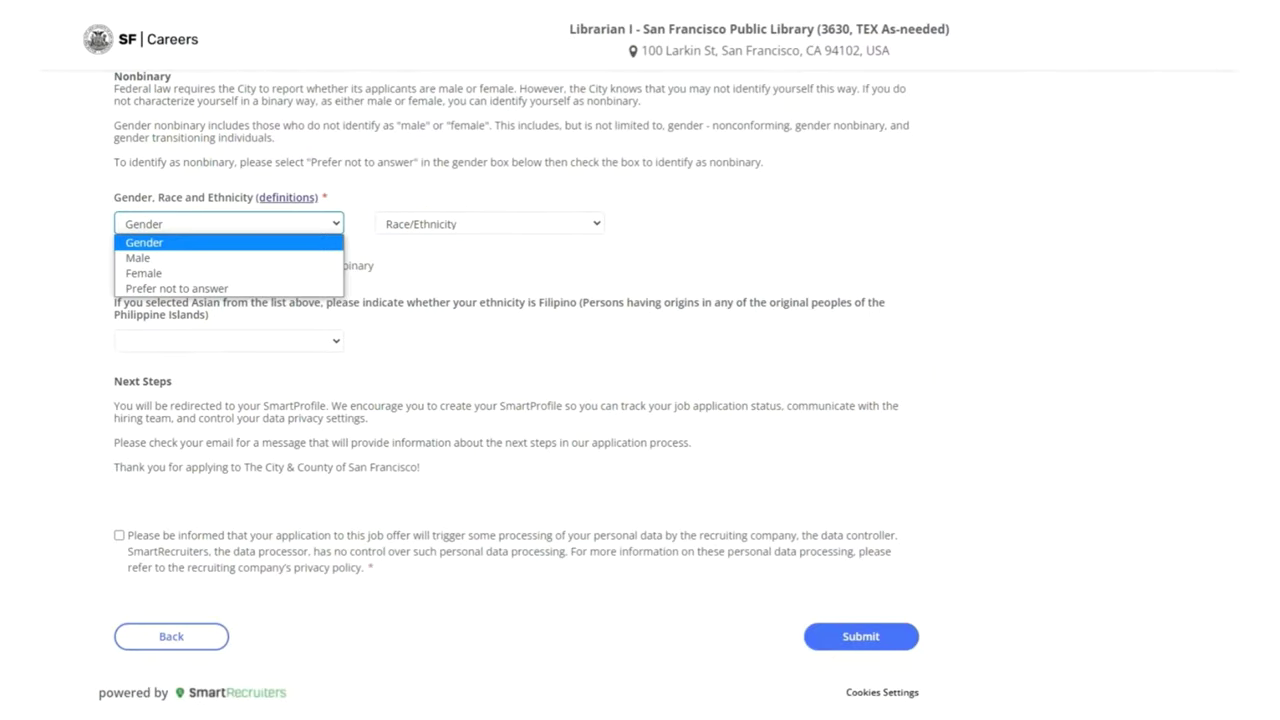
left_click(143, 273)
left_click(489, 224)
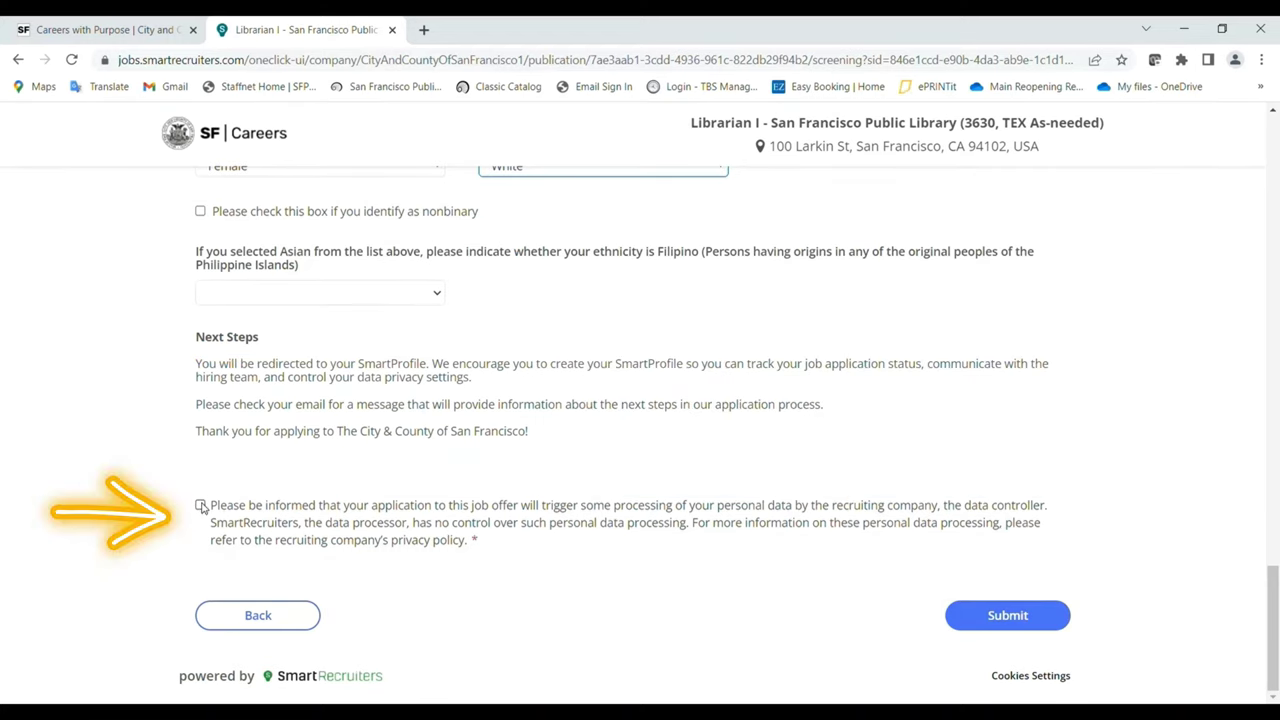
left_click(201, 506)
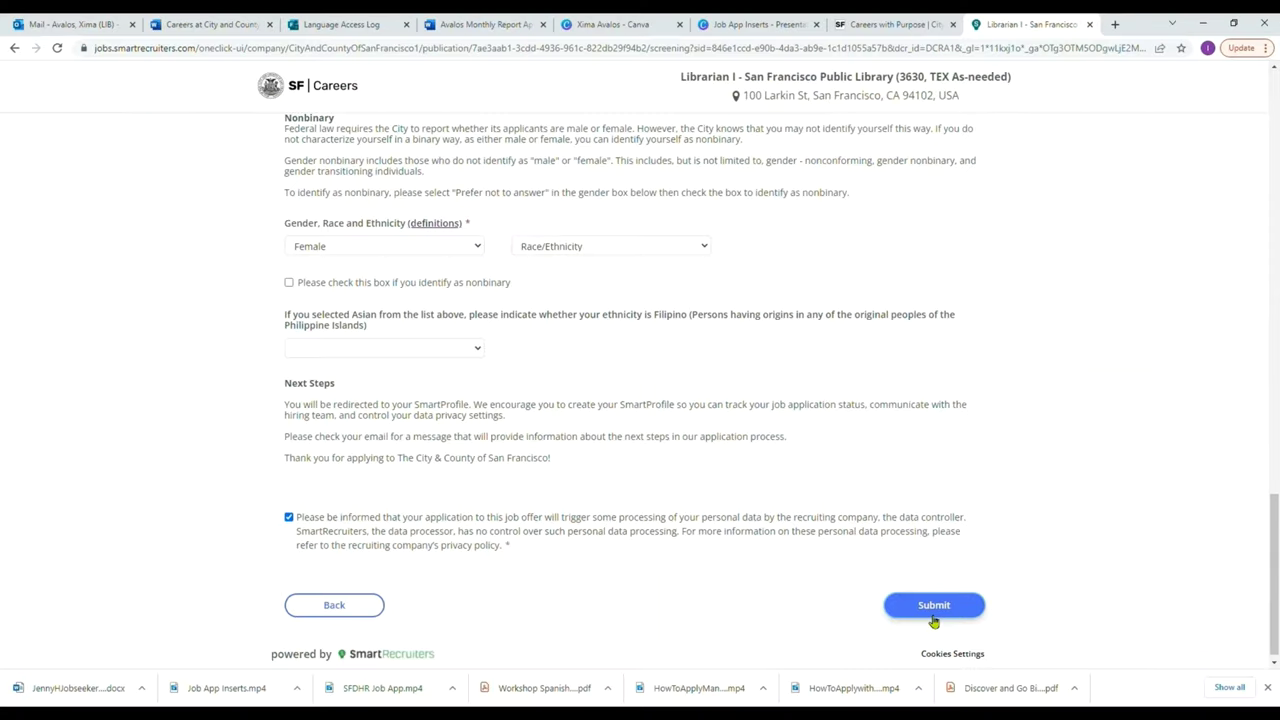
Submit the application, passing the reCAPTCHA by selecting all seven stair tiles.
left_click(934, 608)
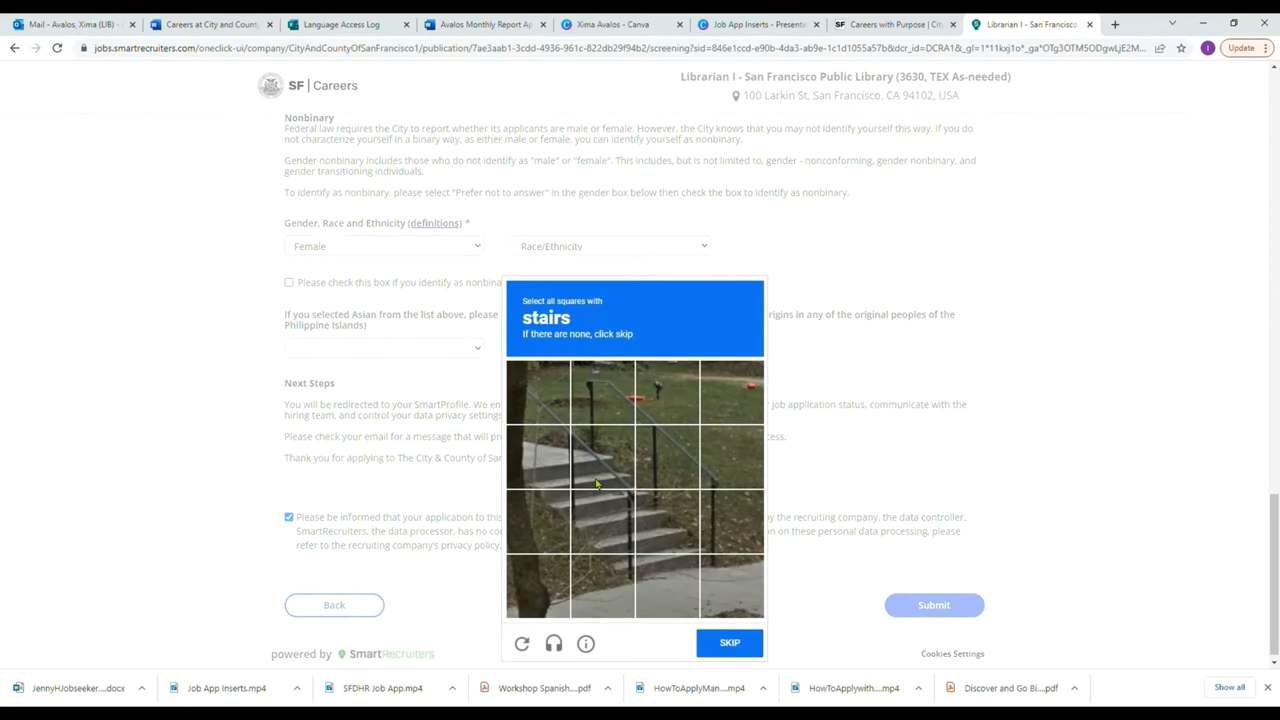
left_click(531, 459)
left_click(594, 480)
left_click(546, 527)
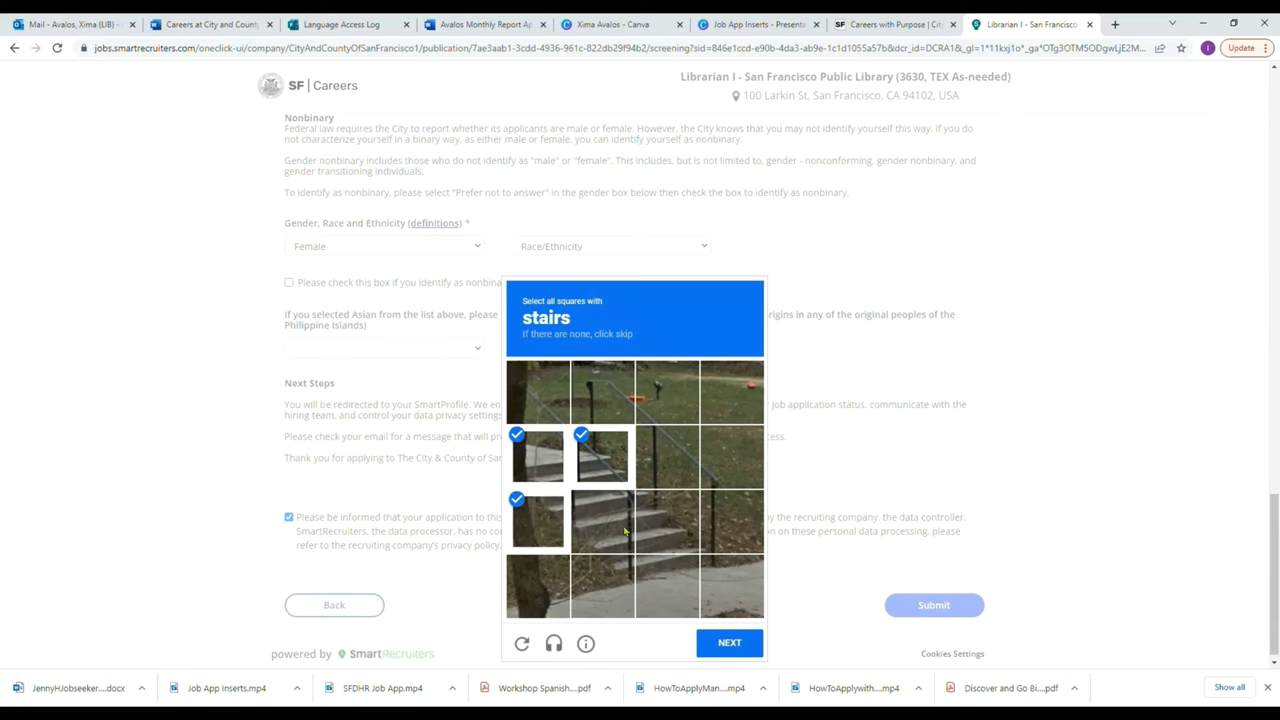
left_click(604, 520)
left_click(666, 520)
left_click(604, 585)
left_click(668, 588)
left_click(729, 642)
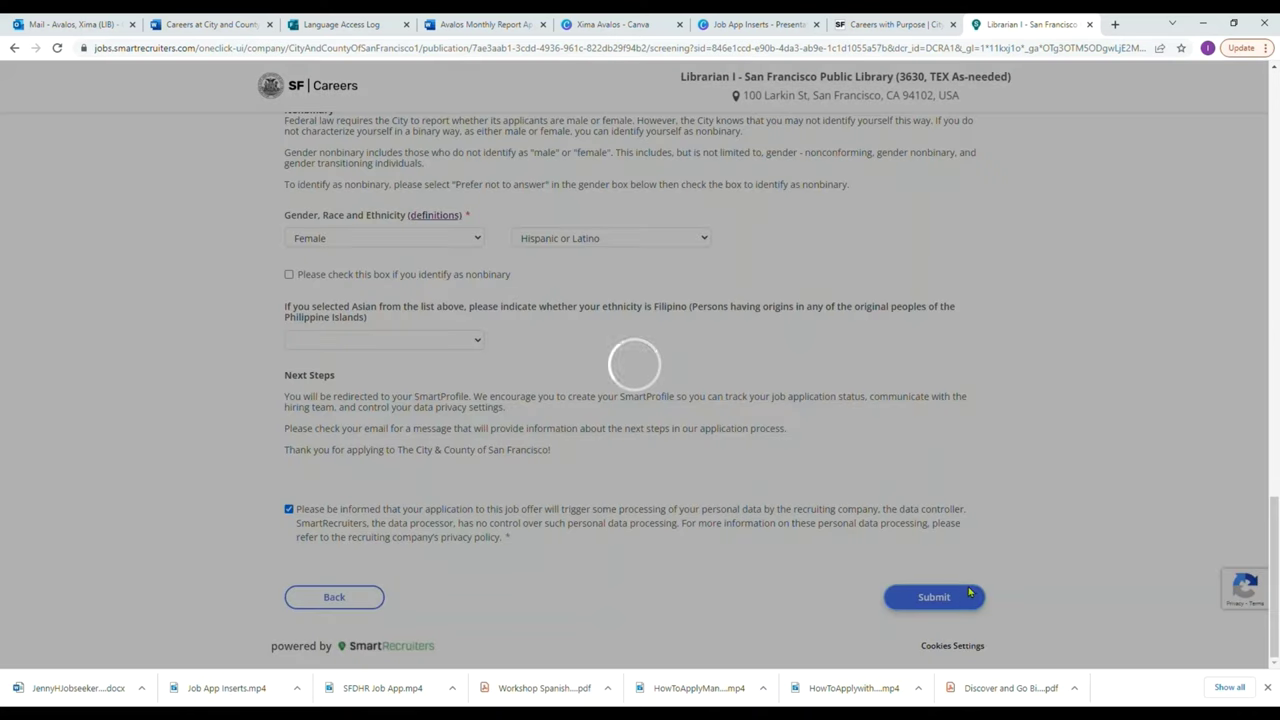